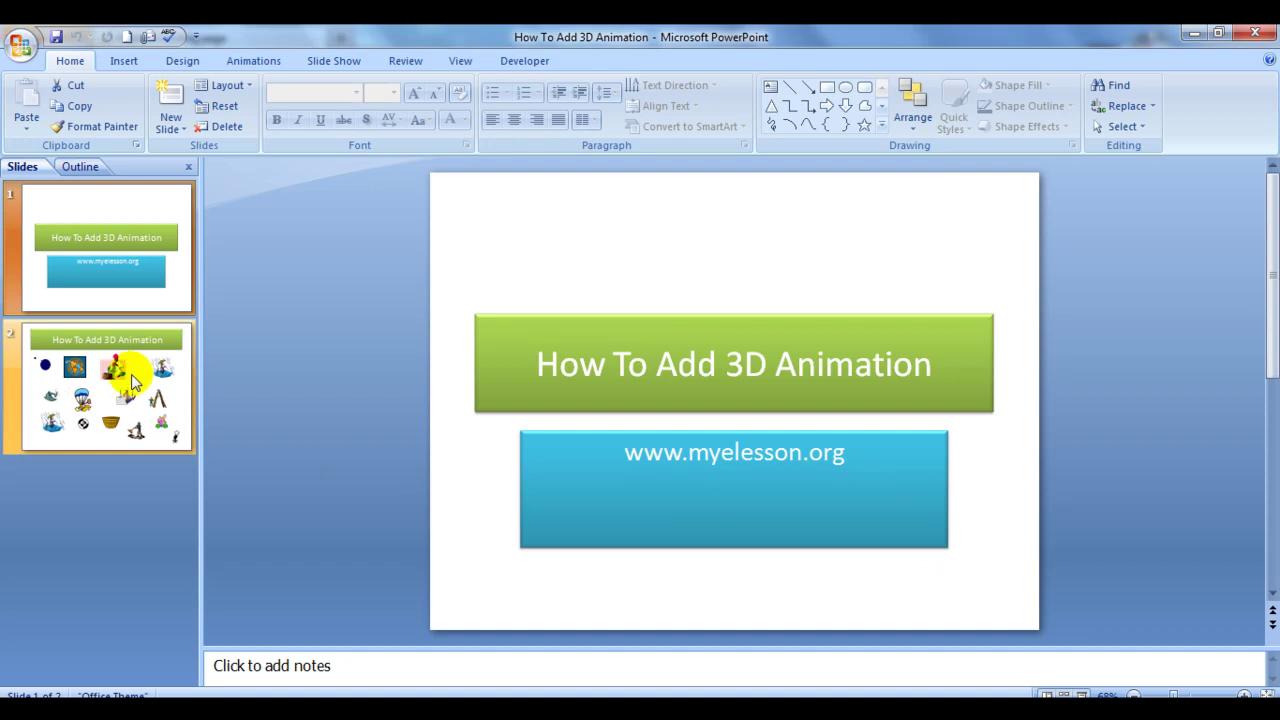
Step: Show slide 2 of the 'How To Add 3D Animation' deck, with its clip-art pictures, in the editing area
left_click(131, 381)
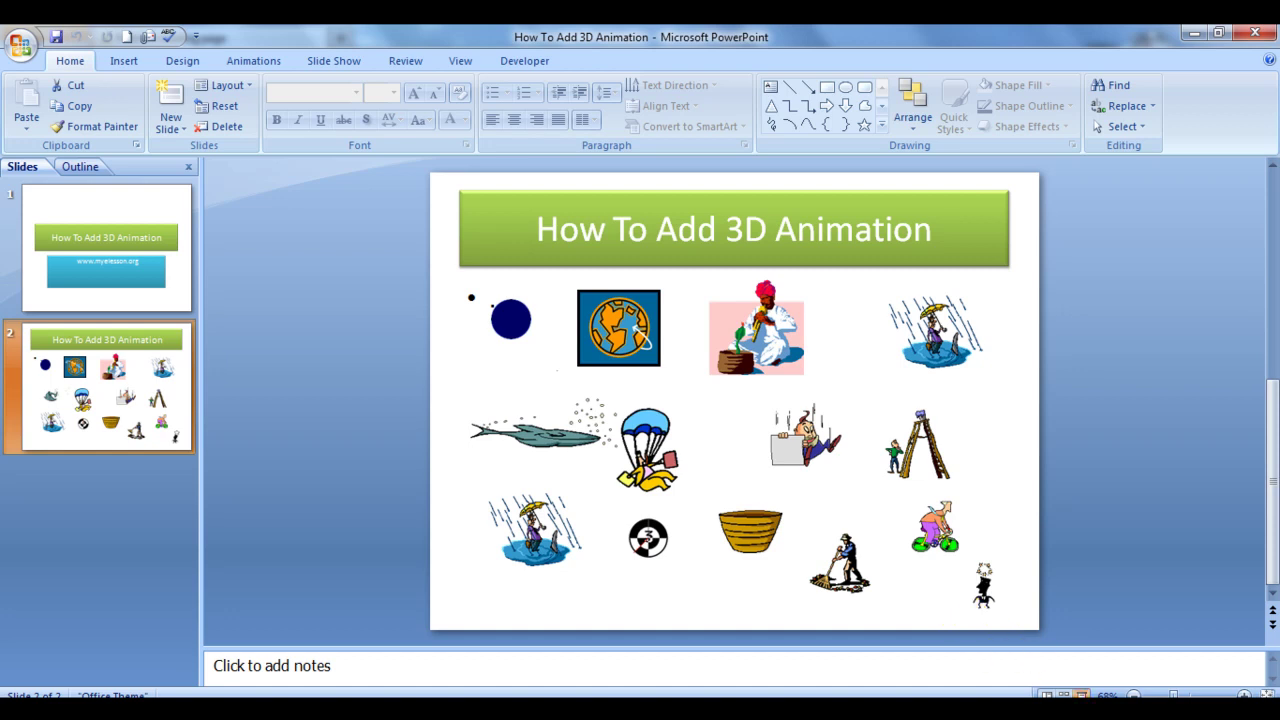
left_click(1080, 694)
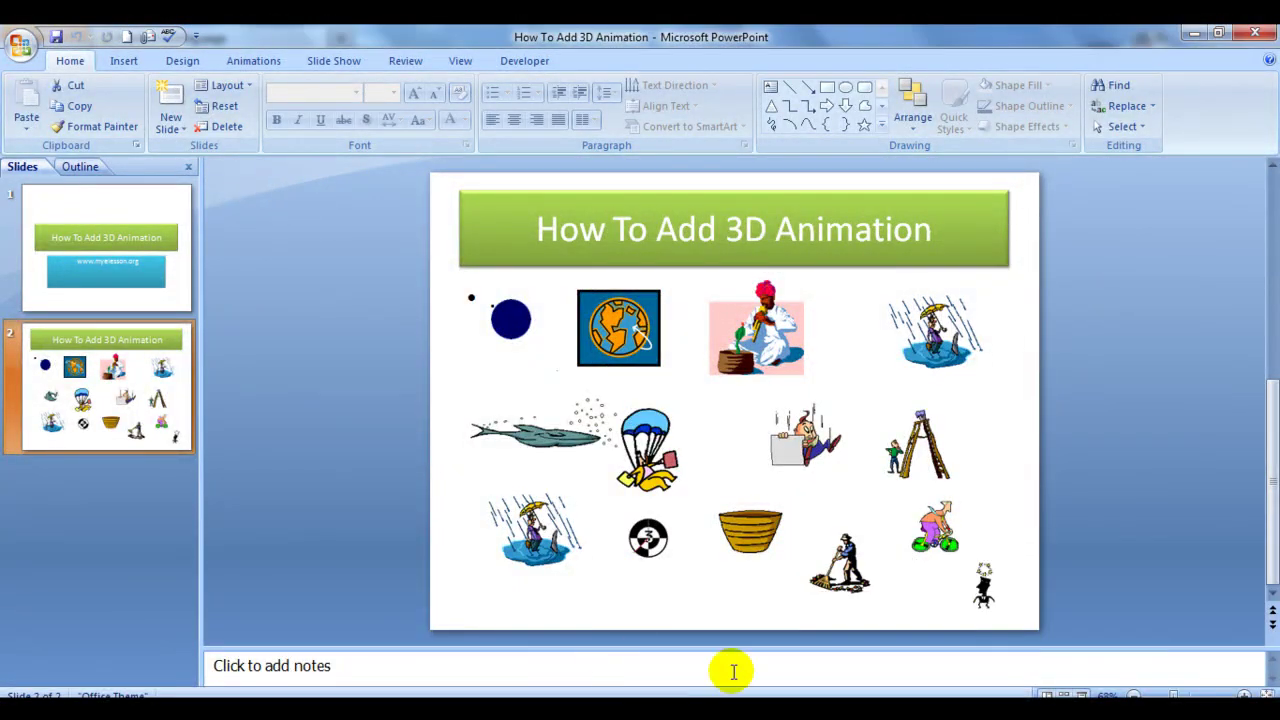
Step: Add a new blank slide 3 after slide 2
left_click(108, 385)
key("Return")
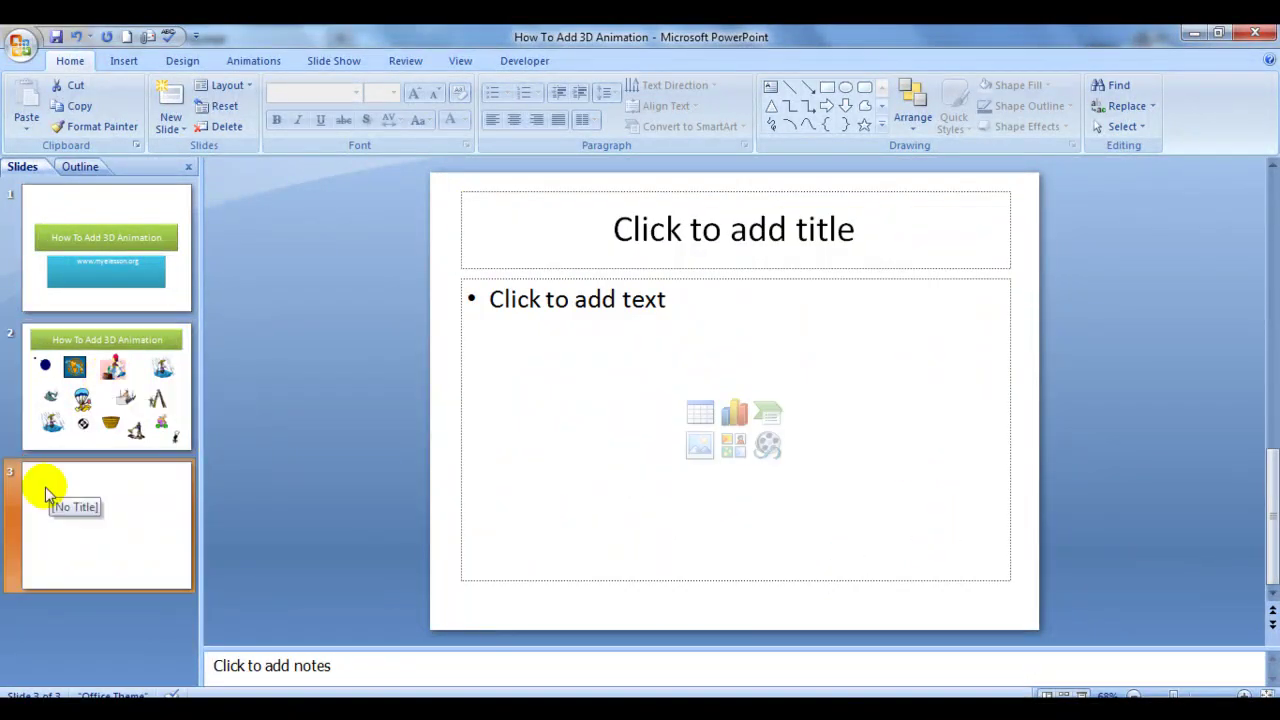
left_click(77, 498)
Step: Activate slide 3's content placeholder and bring up the Clip Art search pane
left_click(589, 371)
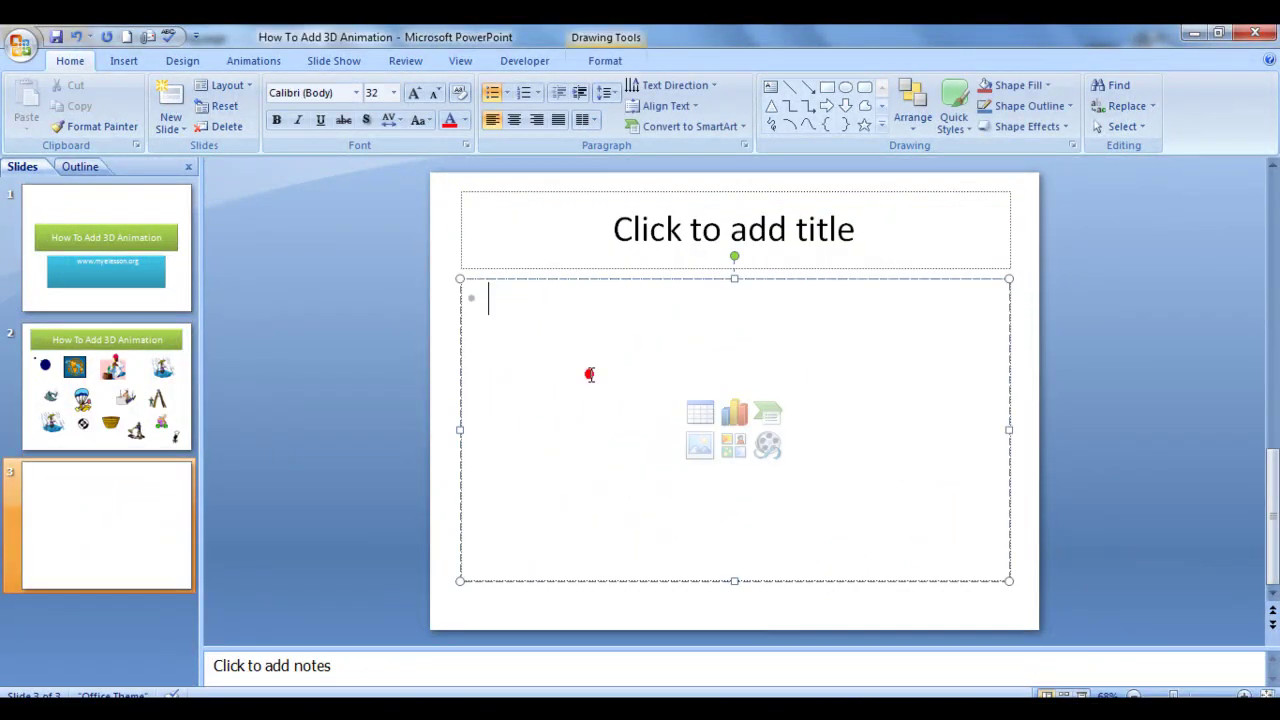
left_click(120, 60)
left_click(115, 115)
type("pointer")
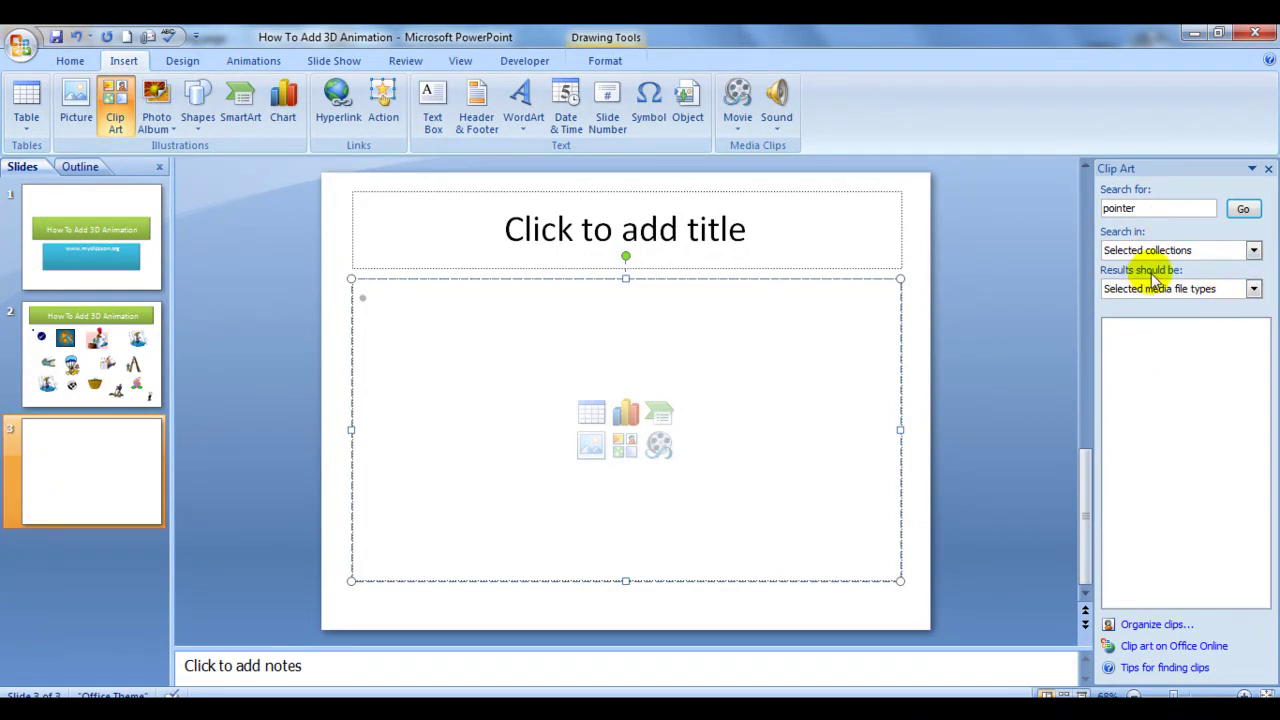
Step: Review the 'Results should be' media types, expanding and collapsing the Movies file types
left_click(1252, 290)
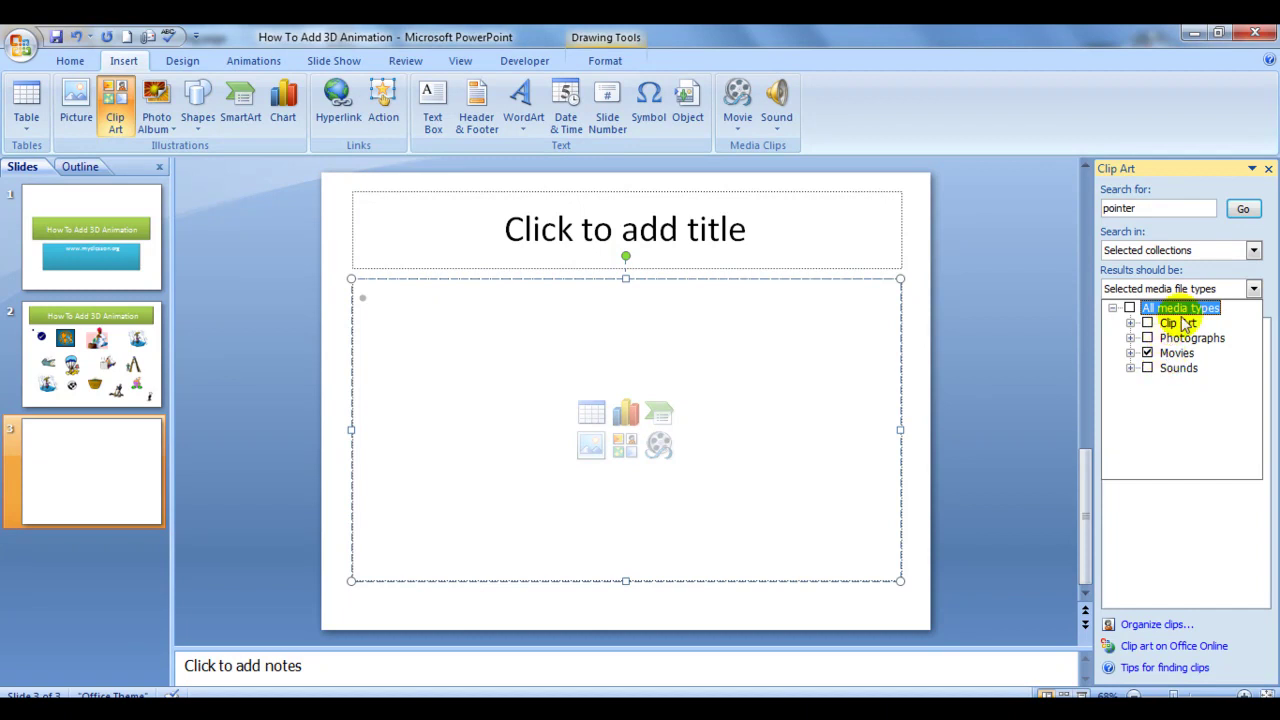
left_click(1129, 354)
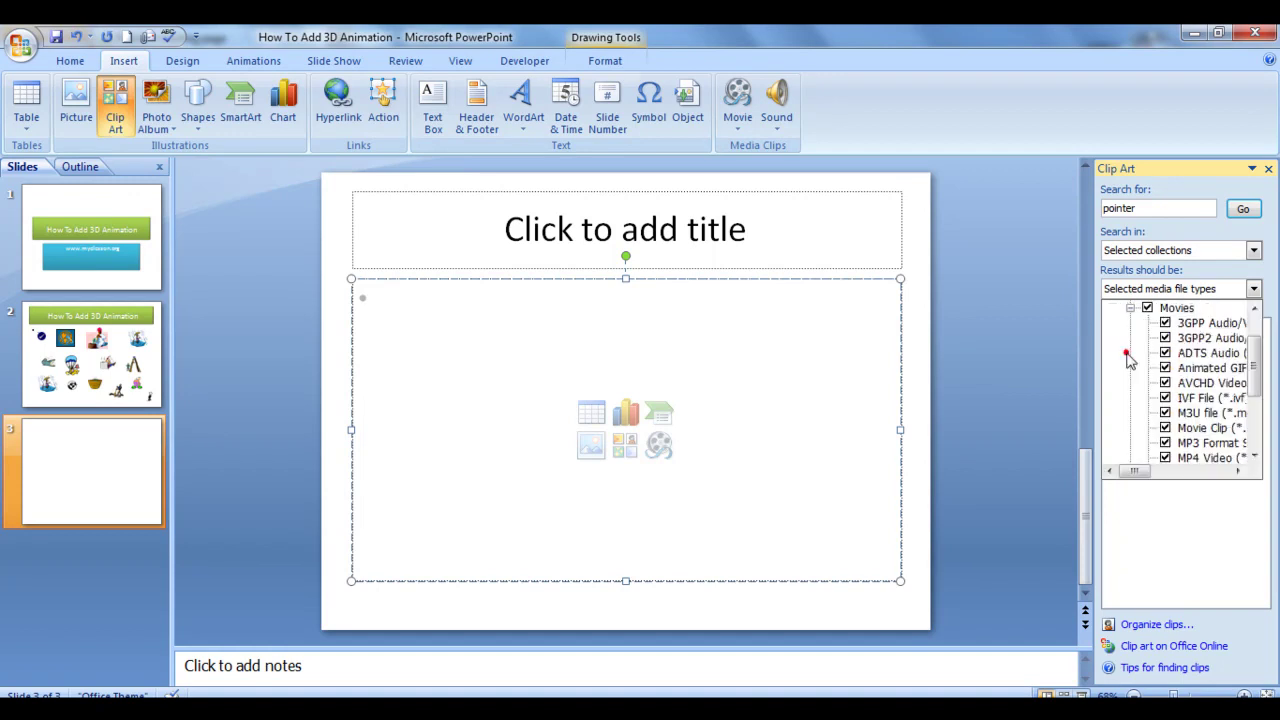
left_click_drag(1133, 472, 1138, 477)
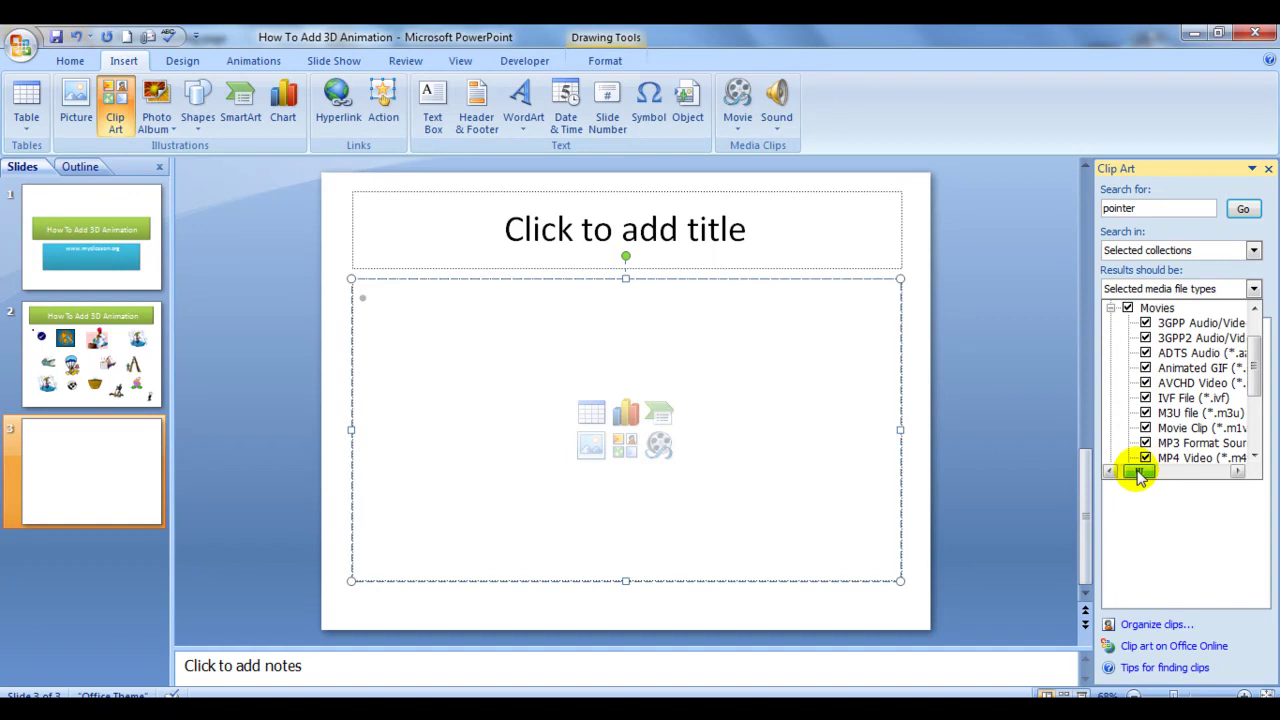
mouse_move(1254, 358)
left_mouse_down()
mouse_move(1258, 385)
mouse_move(1254, 320)
left_mouse_up()
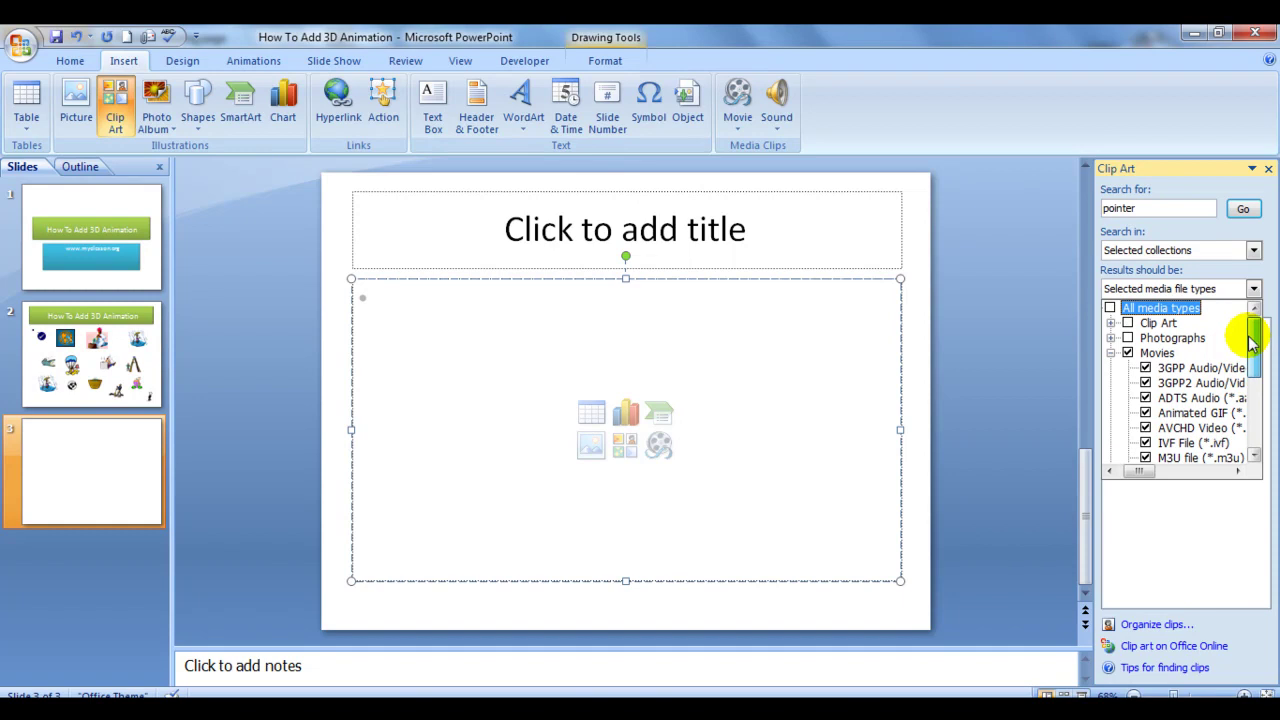
left_click(1111, 353)
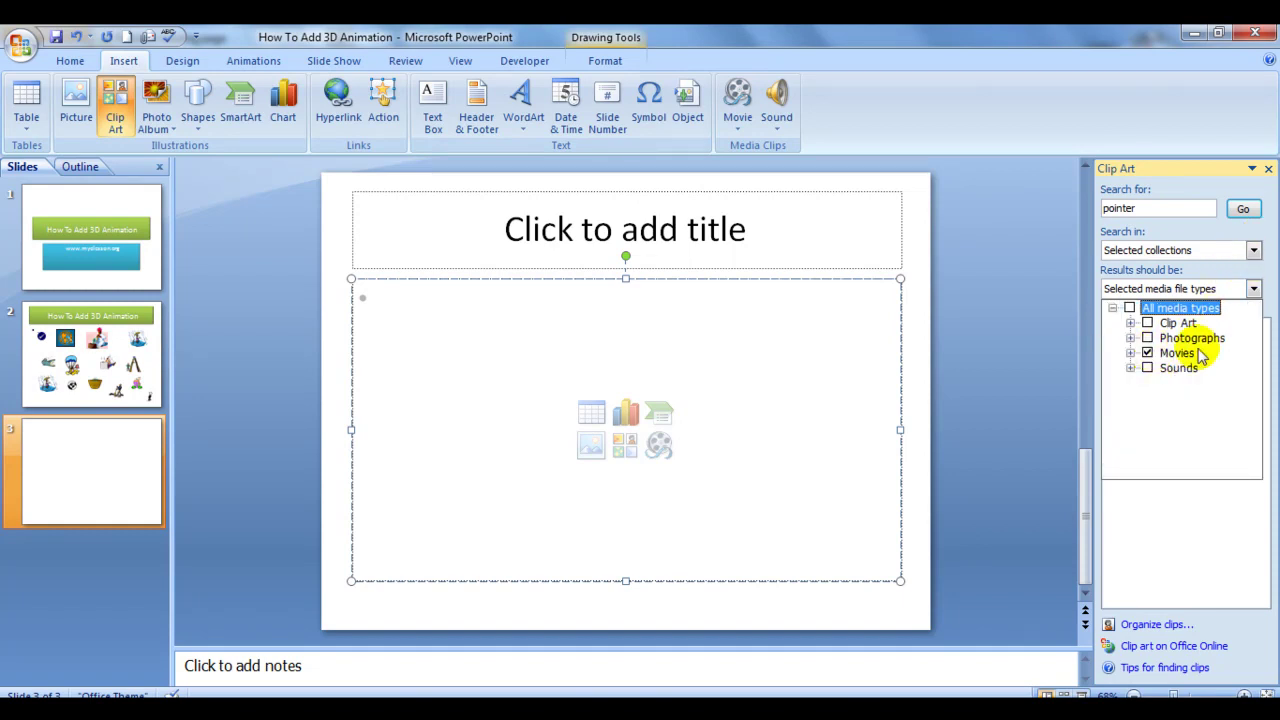
Step: Add Web Collections to the 'Search in' locations alongside My and Office Collections
left_click(1253, 250)
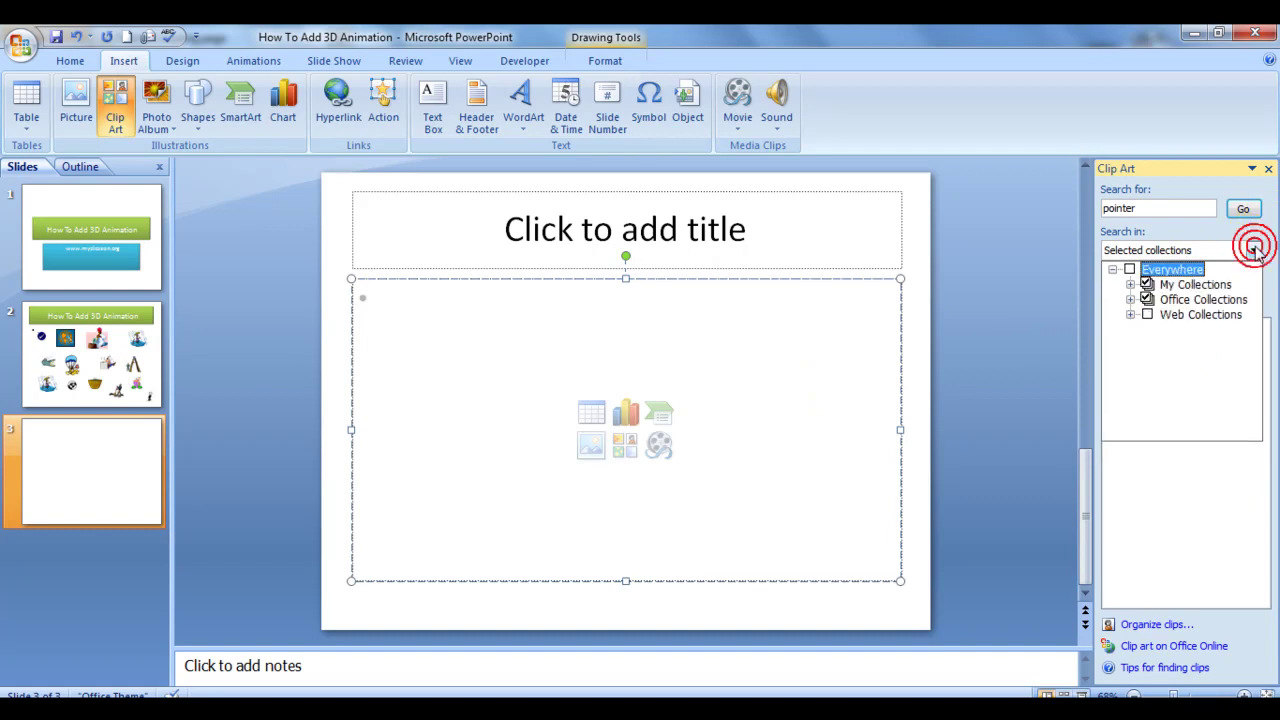
left_click(1148, 315)
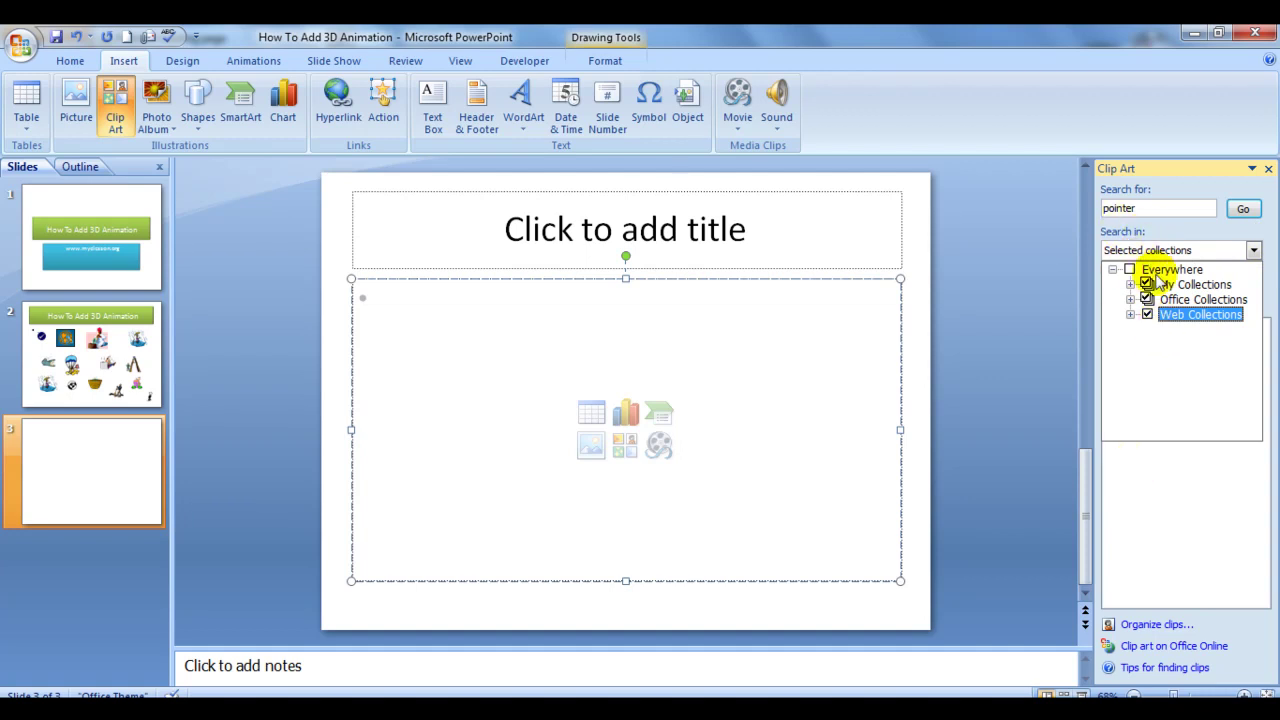
left_click(1230, 248)
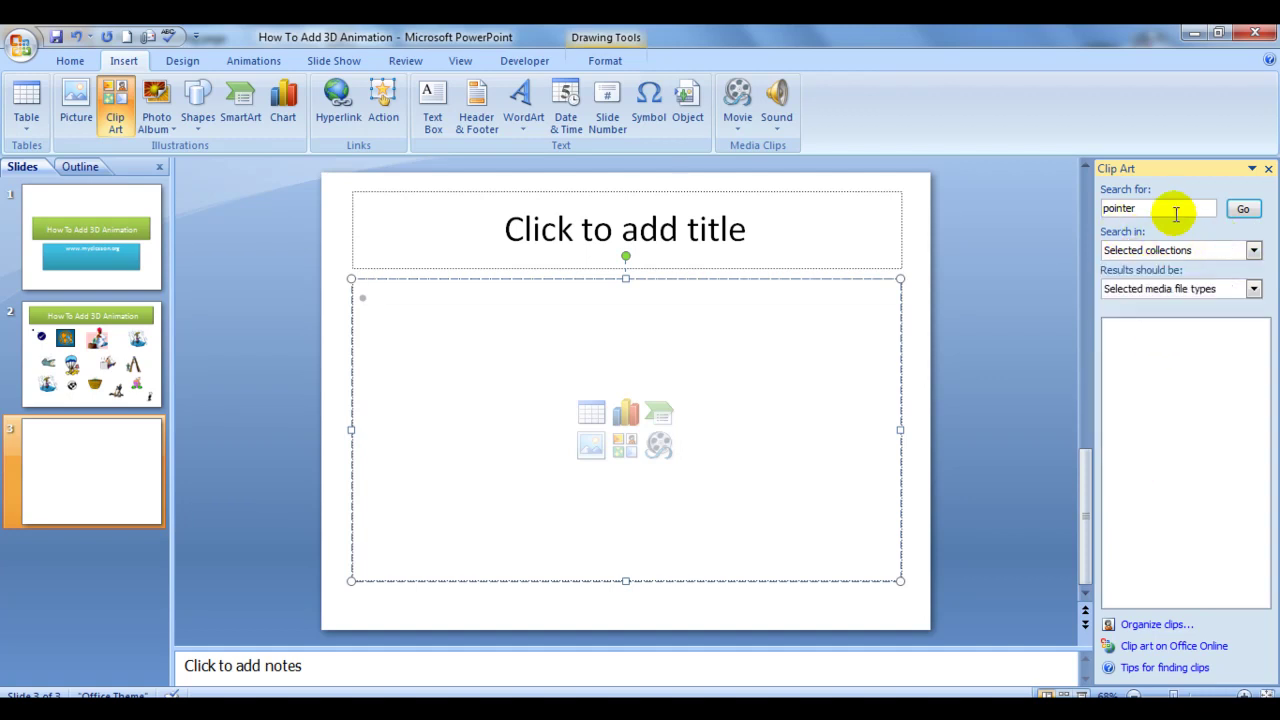
Step: Search clip art for snake, boy and circle, each finding no results
left_click(1157, 207)
key("BackSpace")
key("BackSpace")
key("BackSpace")
key("BackSpace")
type("snake")
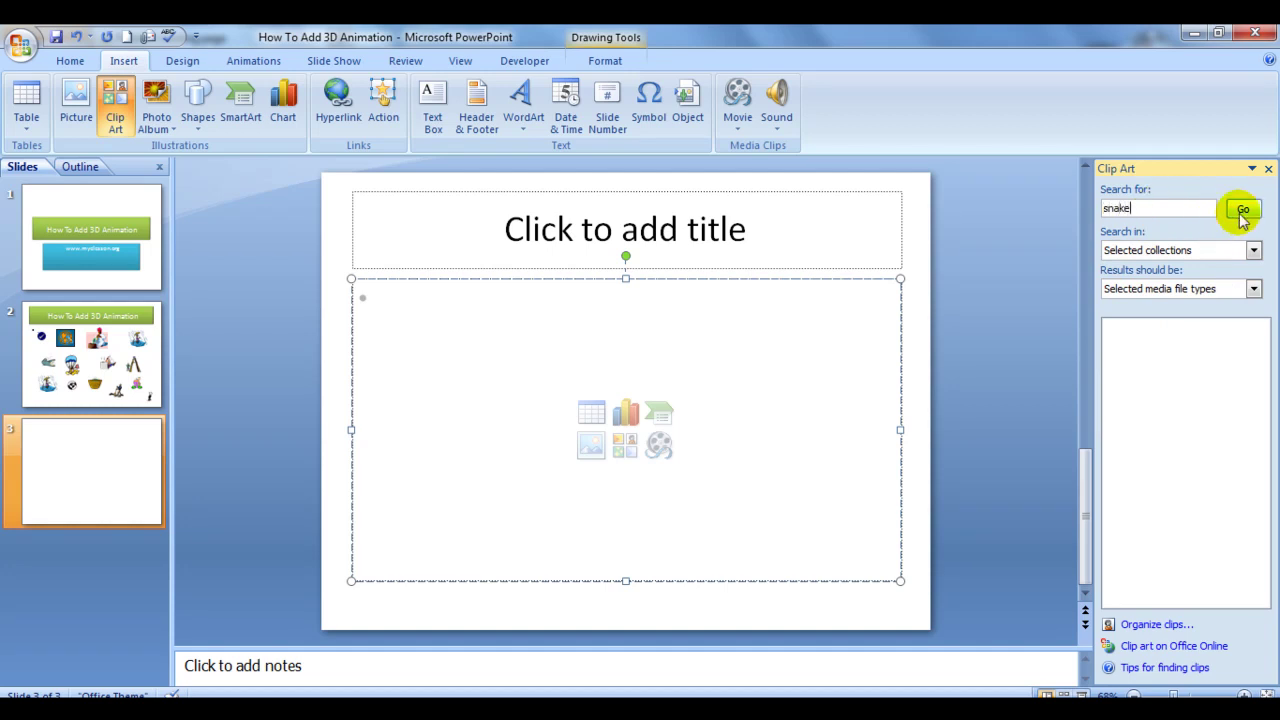
left_click(1241, 210)
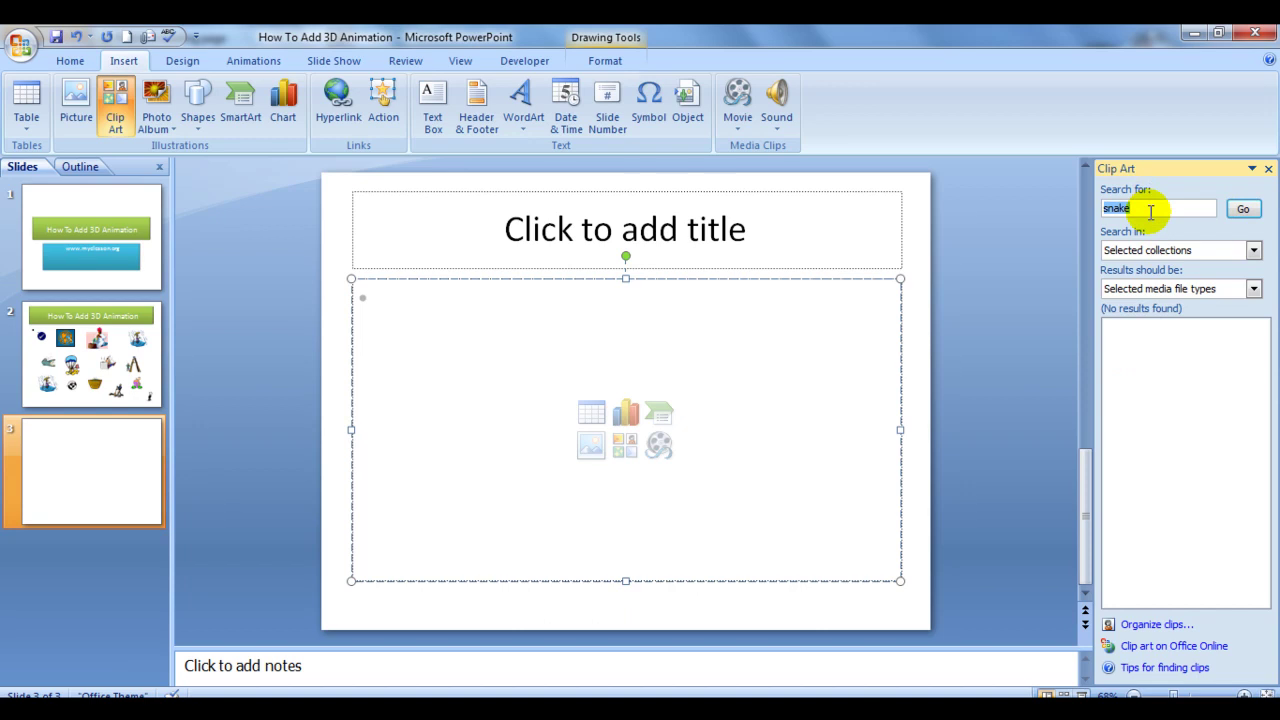
type("boy")
left_click(1242, 212)
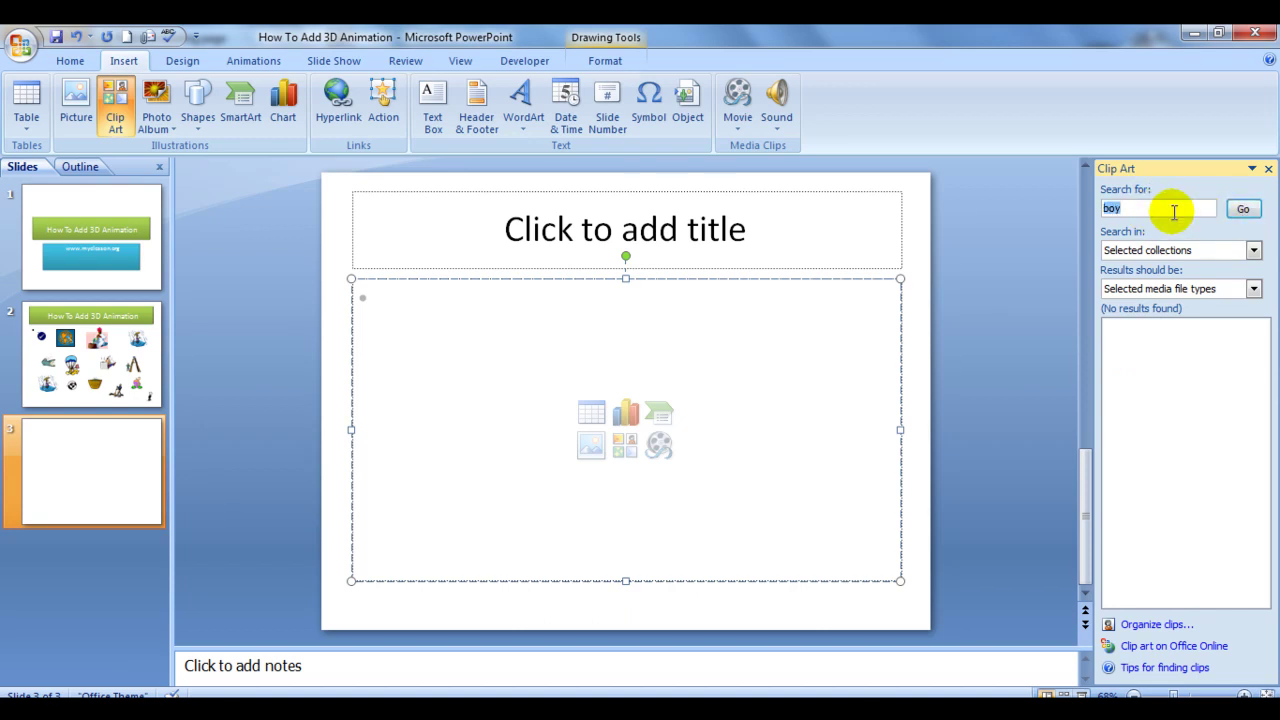
type("circle")
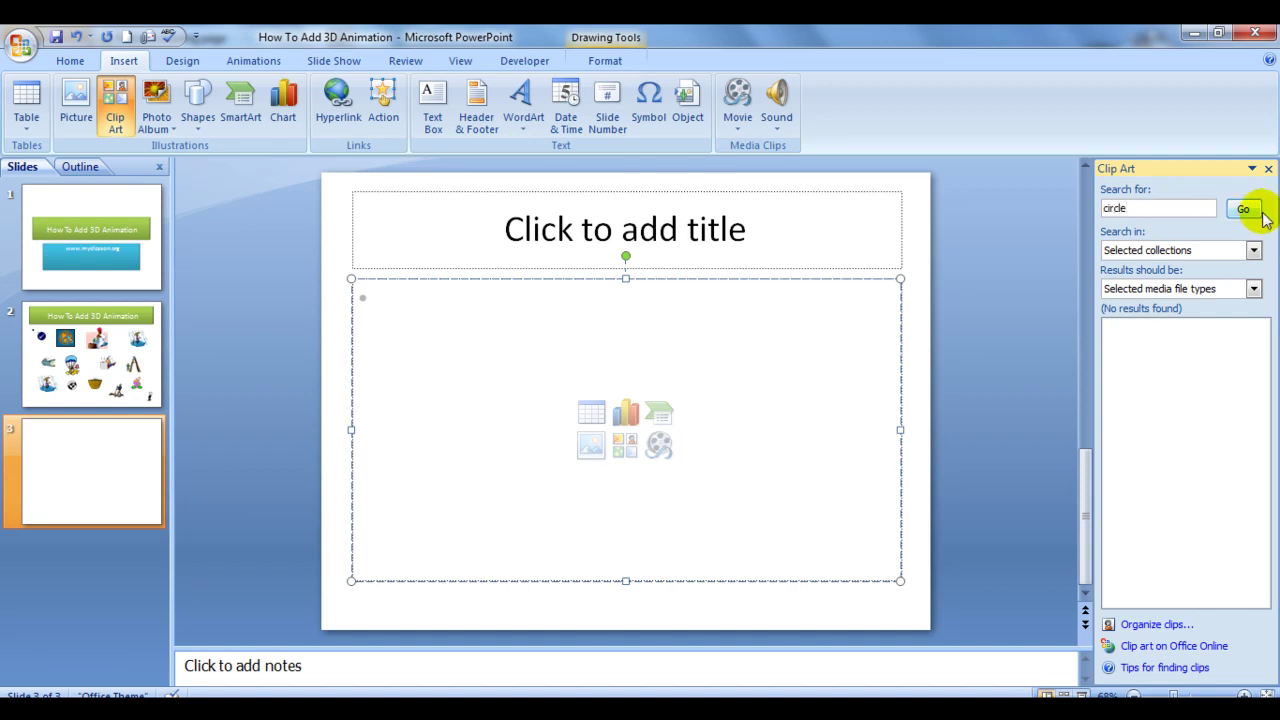
left_click(1244, 210)
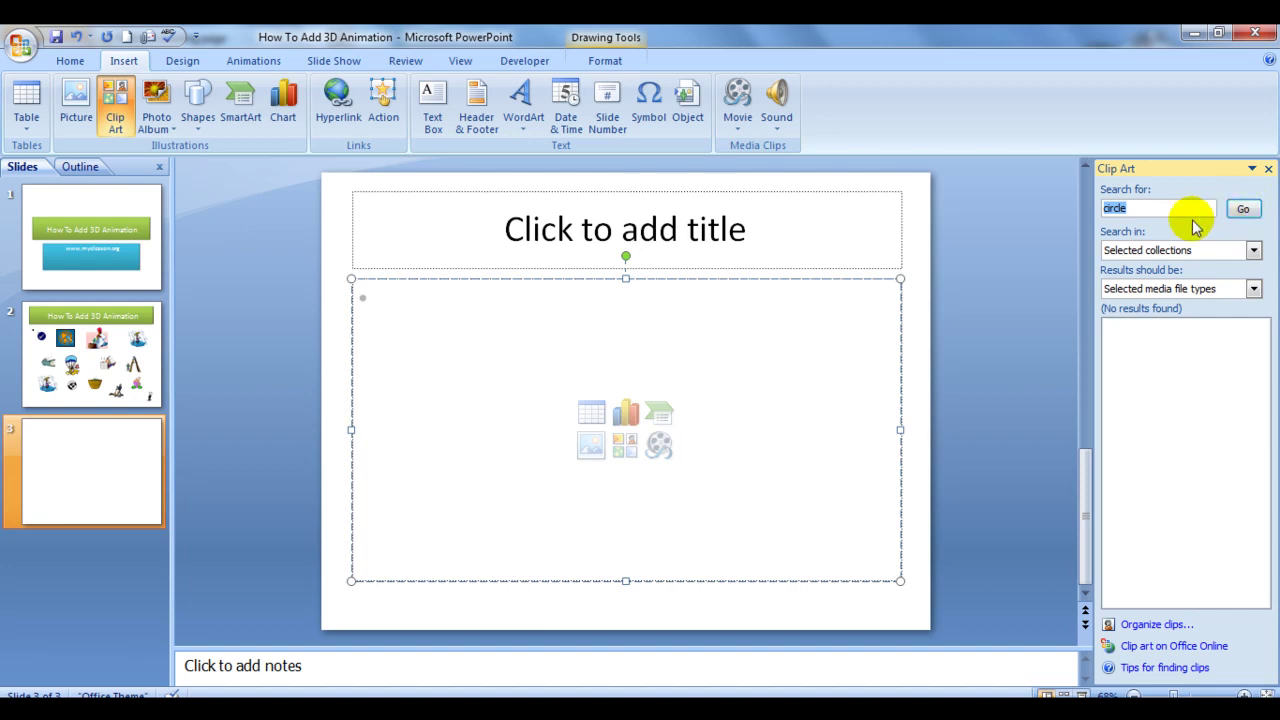
Step: Search clip art for cycle and then shark, again with no results
type("c")
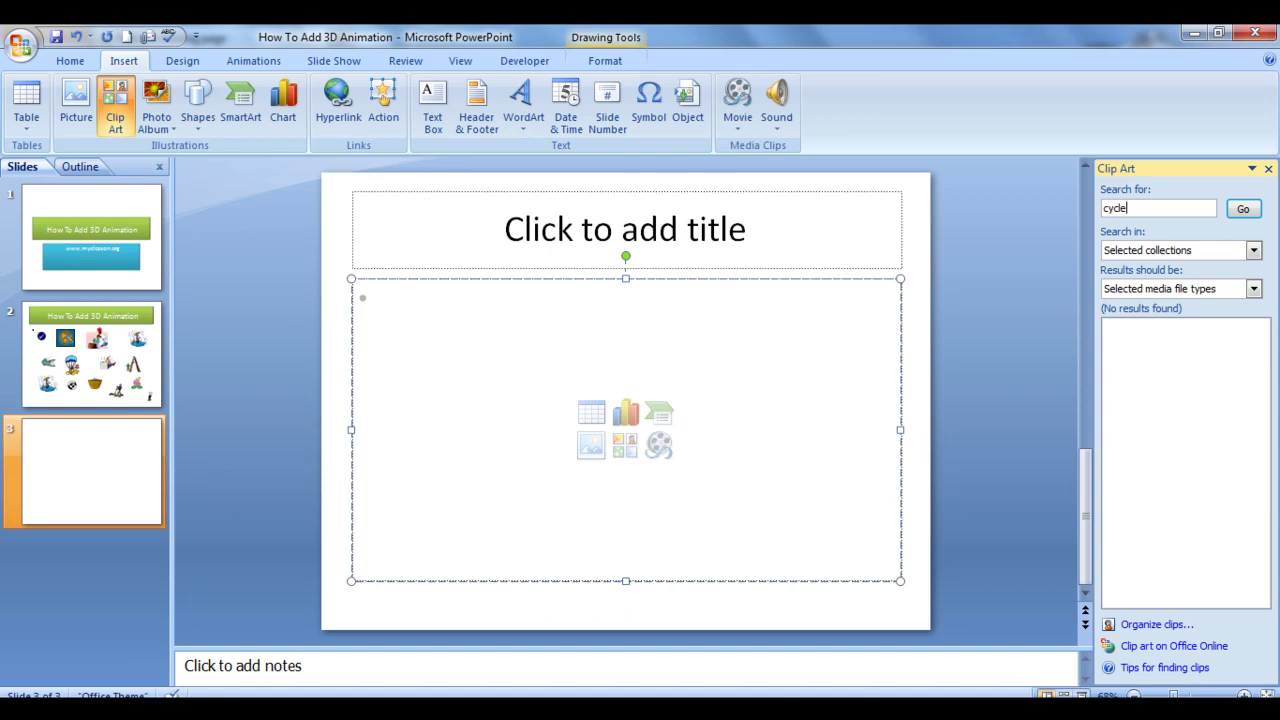
left_click(1244, 209)
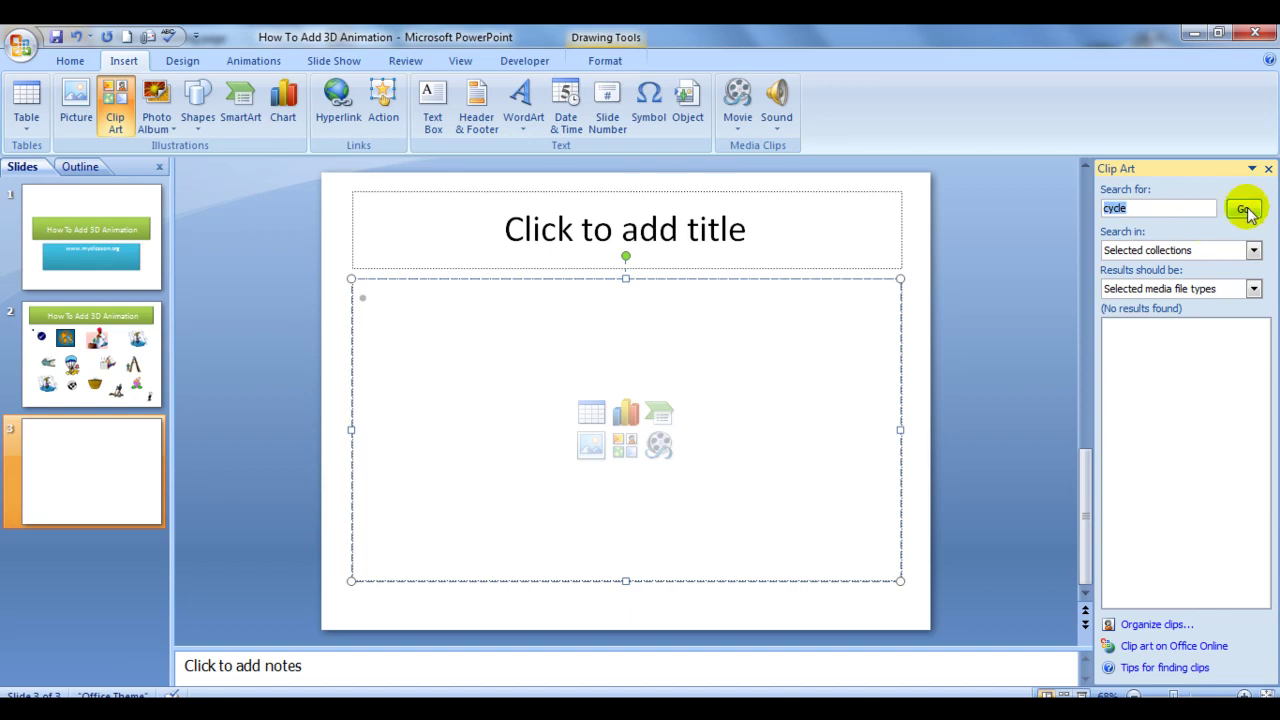
left_click(1244, 209)
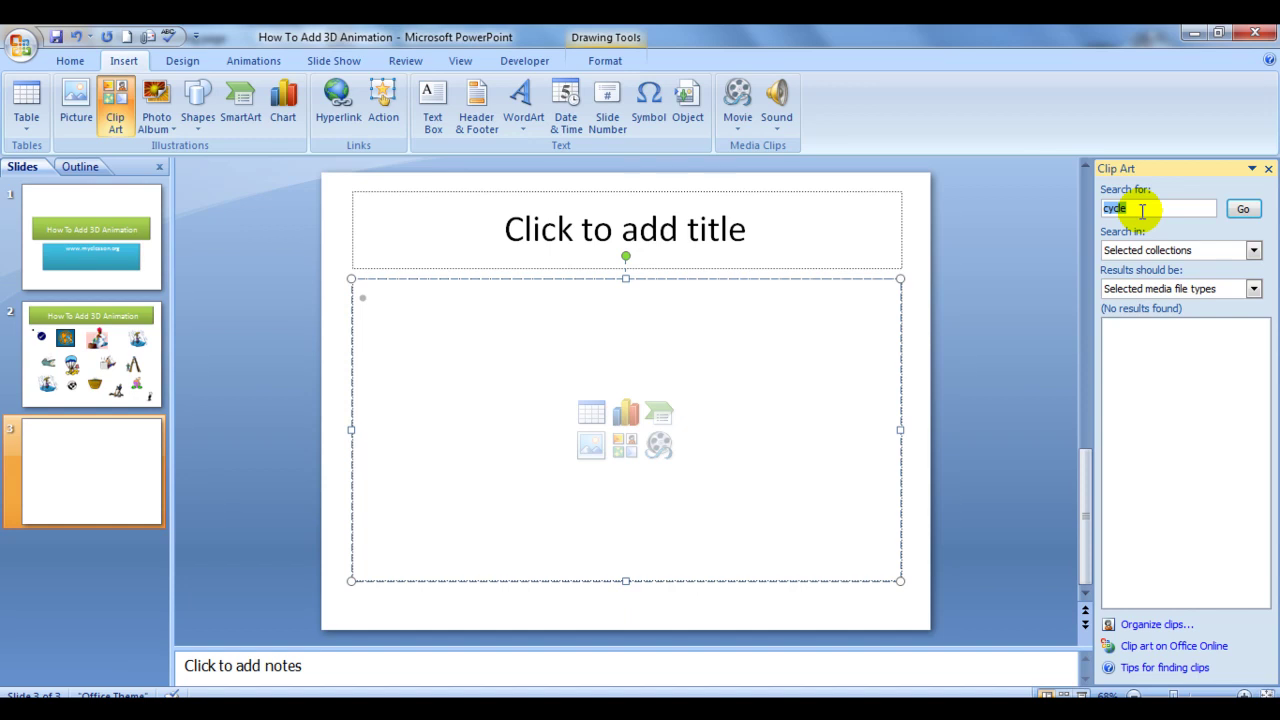
type("as")
key("BackSpace")
key("BackSpace")
key("BackSpace")
type("hark")
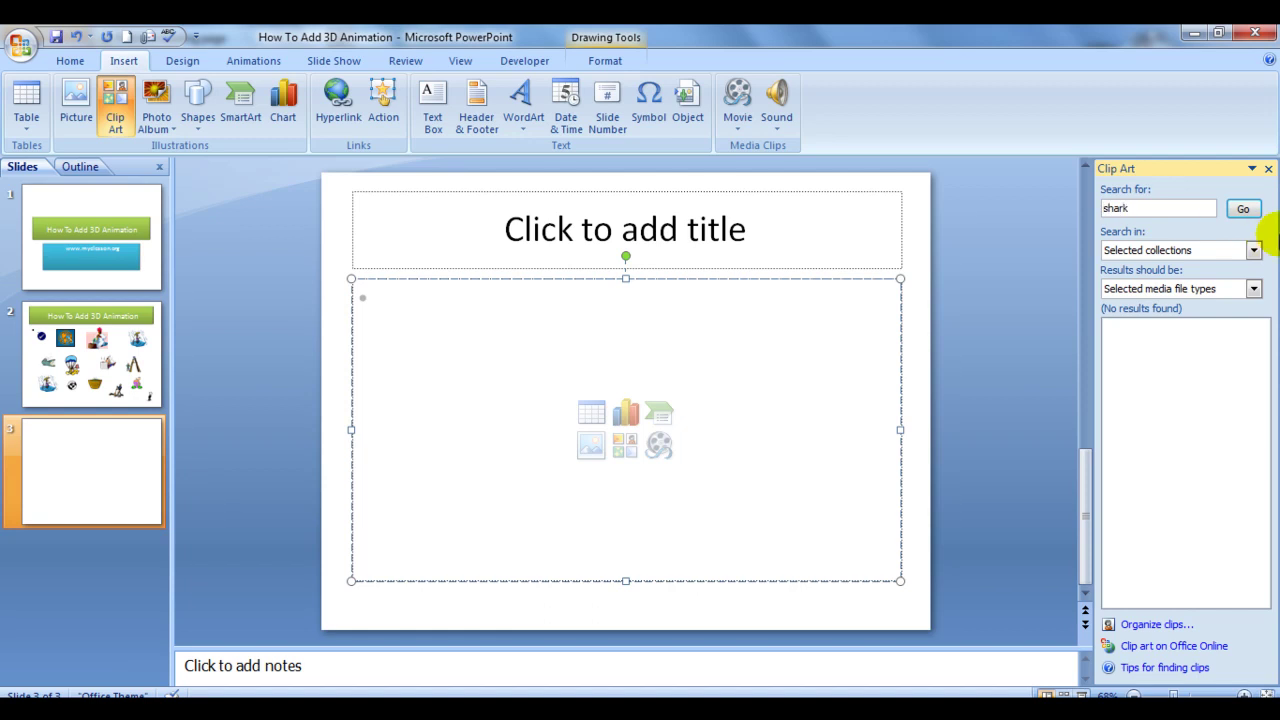
left_click(1243, 209)
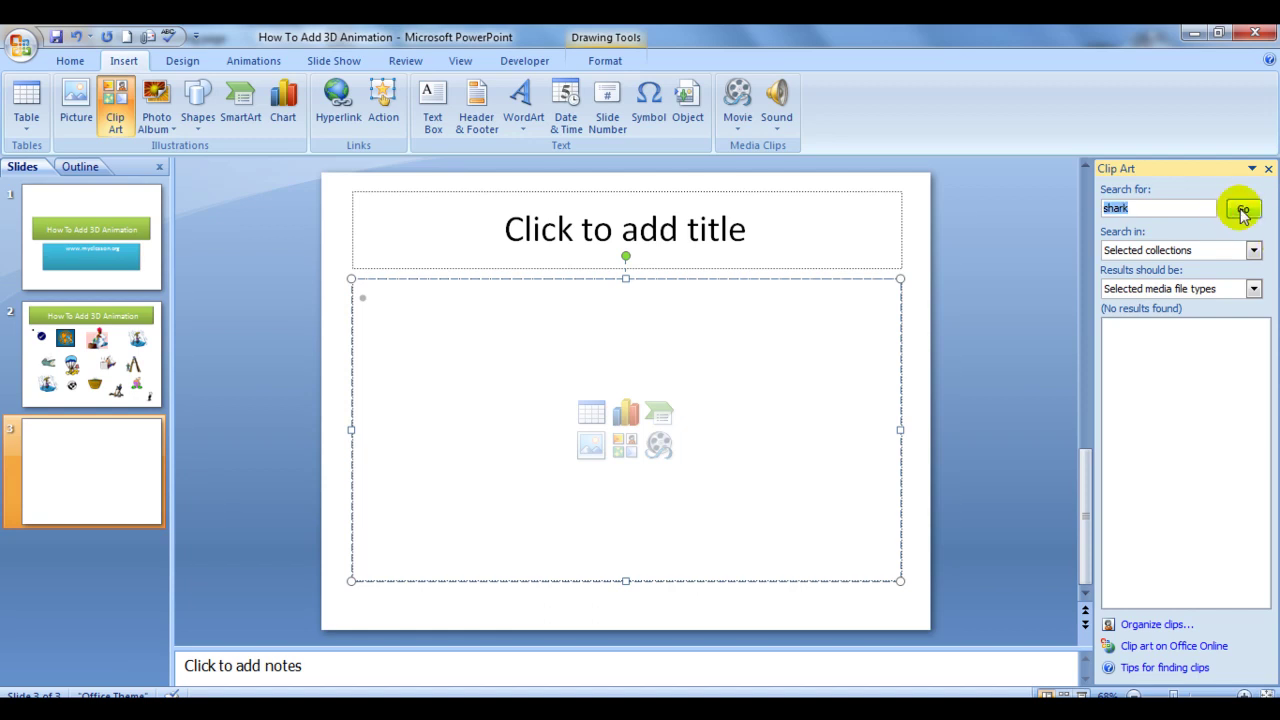
left_click(1243, 209)
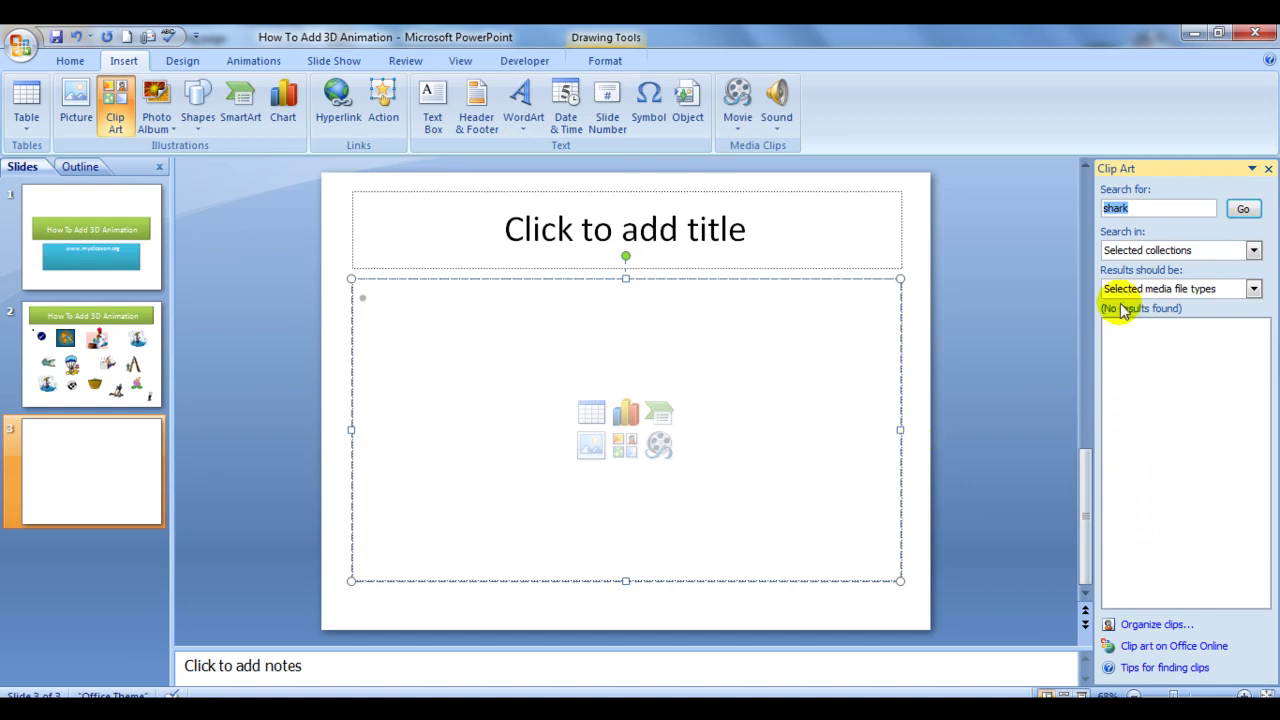
Step: Search clip art for tiger and check which collections are searched
left_click(1145, 208)
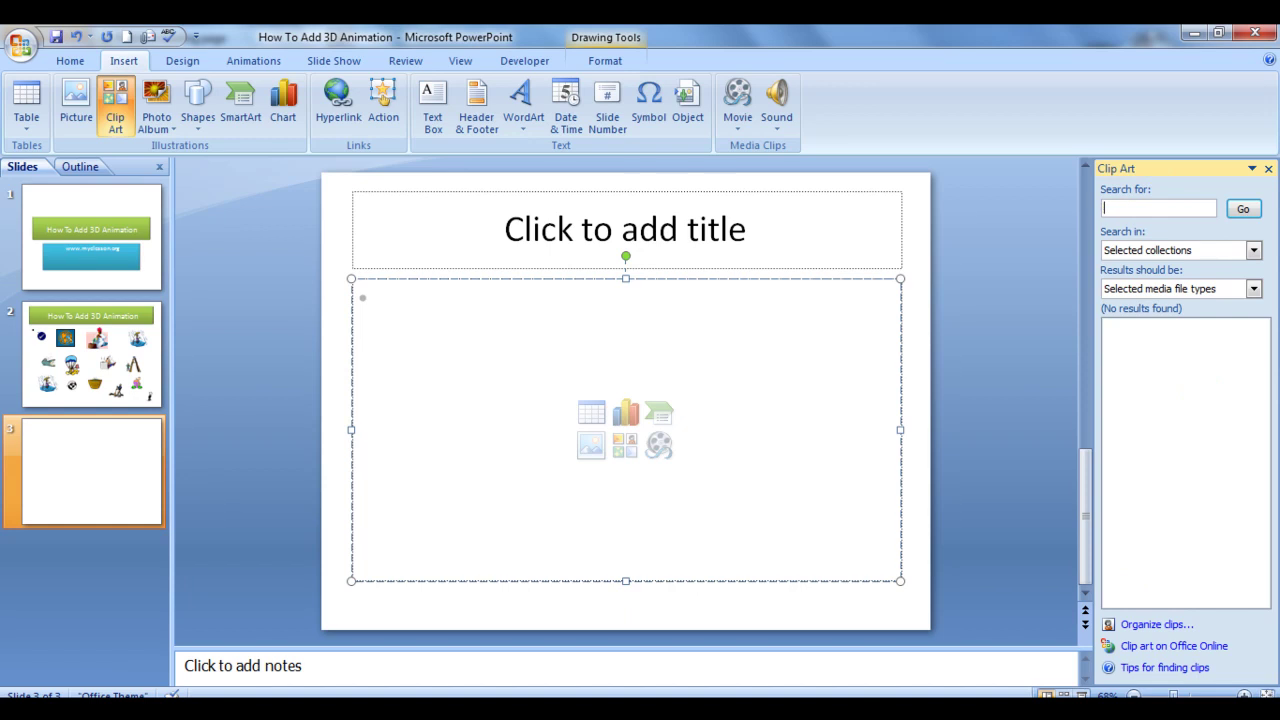
type("tiger")
left_click(1243, 209)
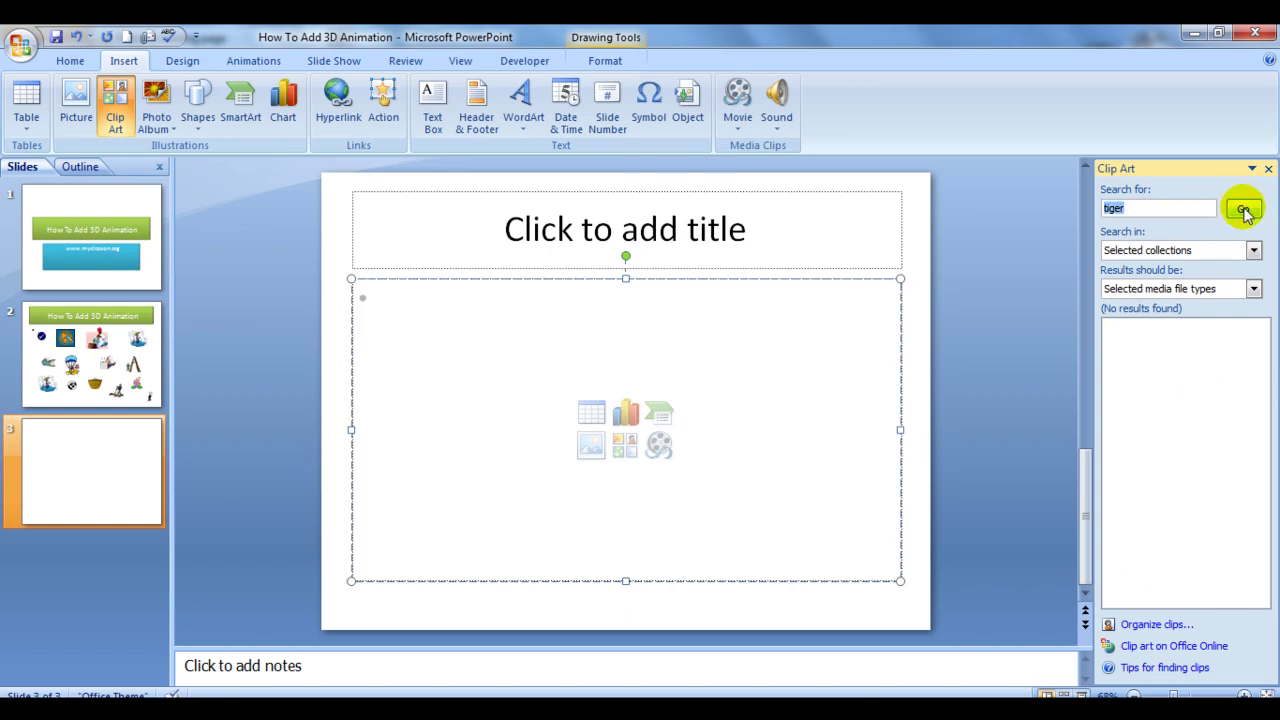
left_click(1251, 252)
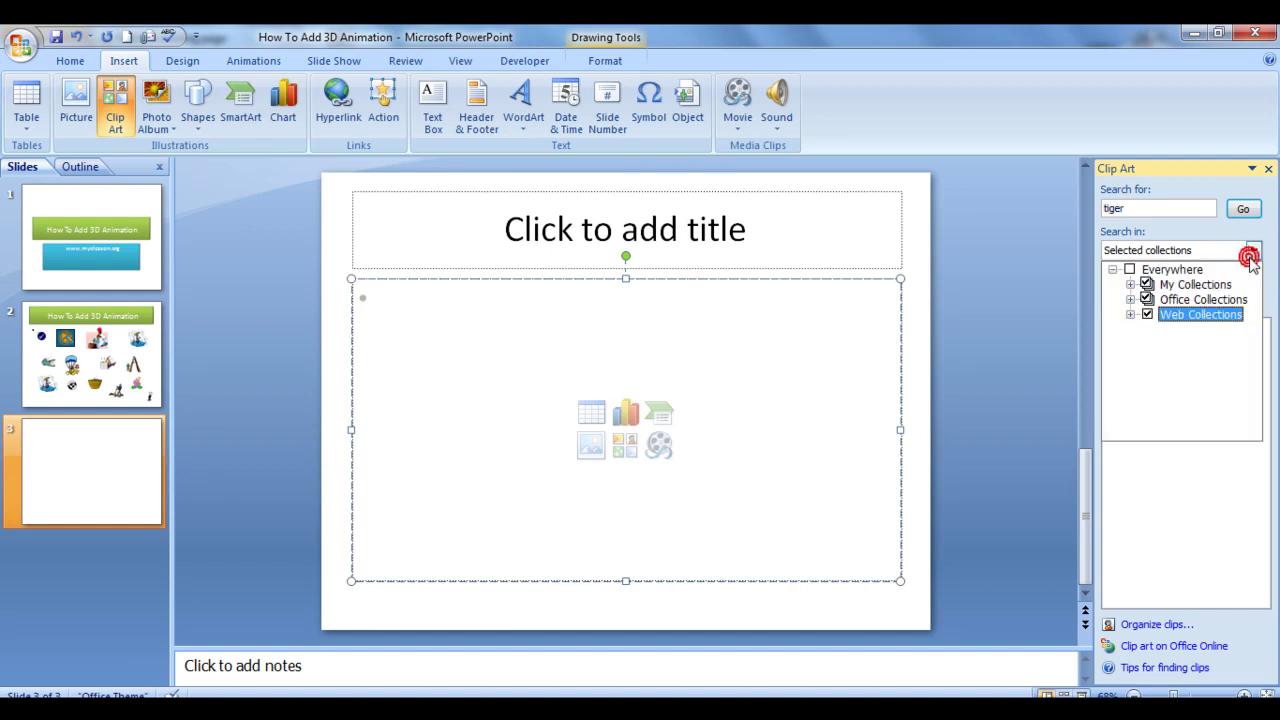
Step: Search Everywhere (All collections) for tiger and insert the first tiger clip onto slide 3
left_click(1129, 269)
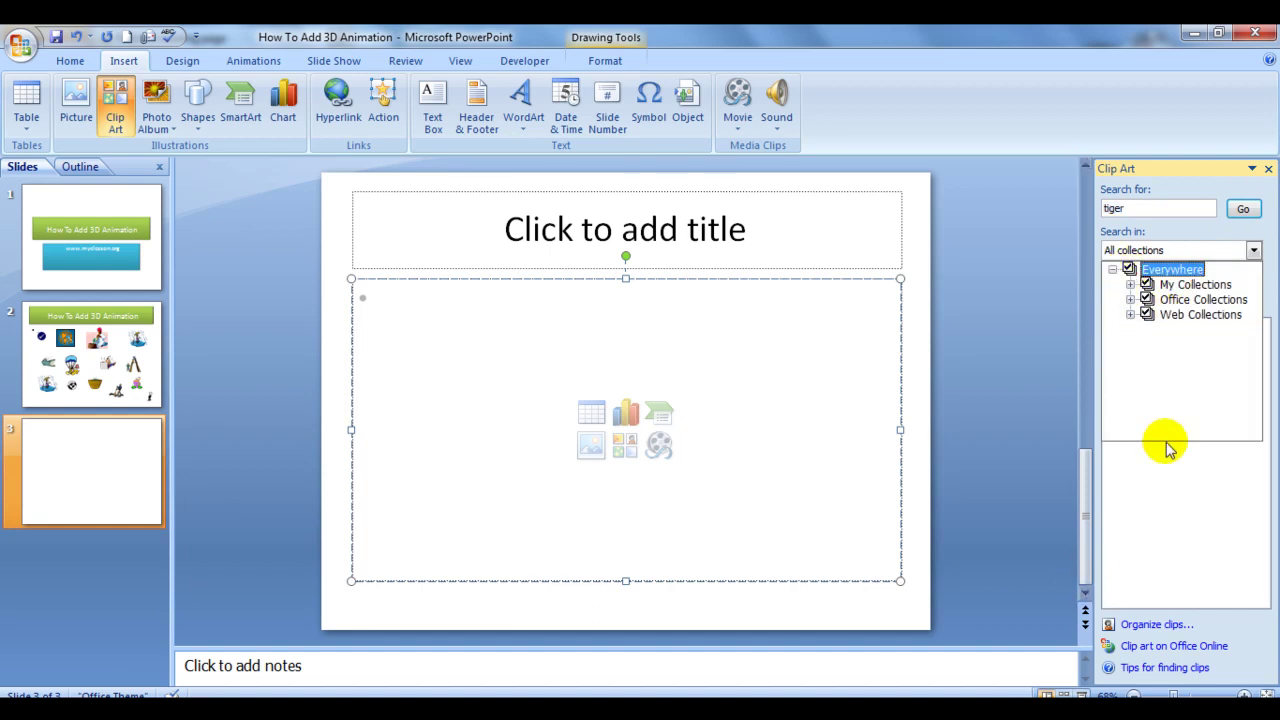
left_click(1243, 210)
left_click(1243, 210)
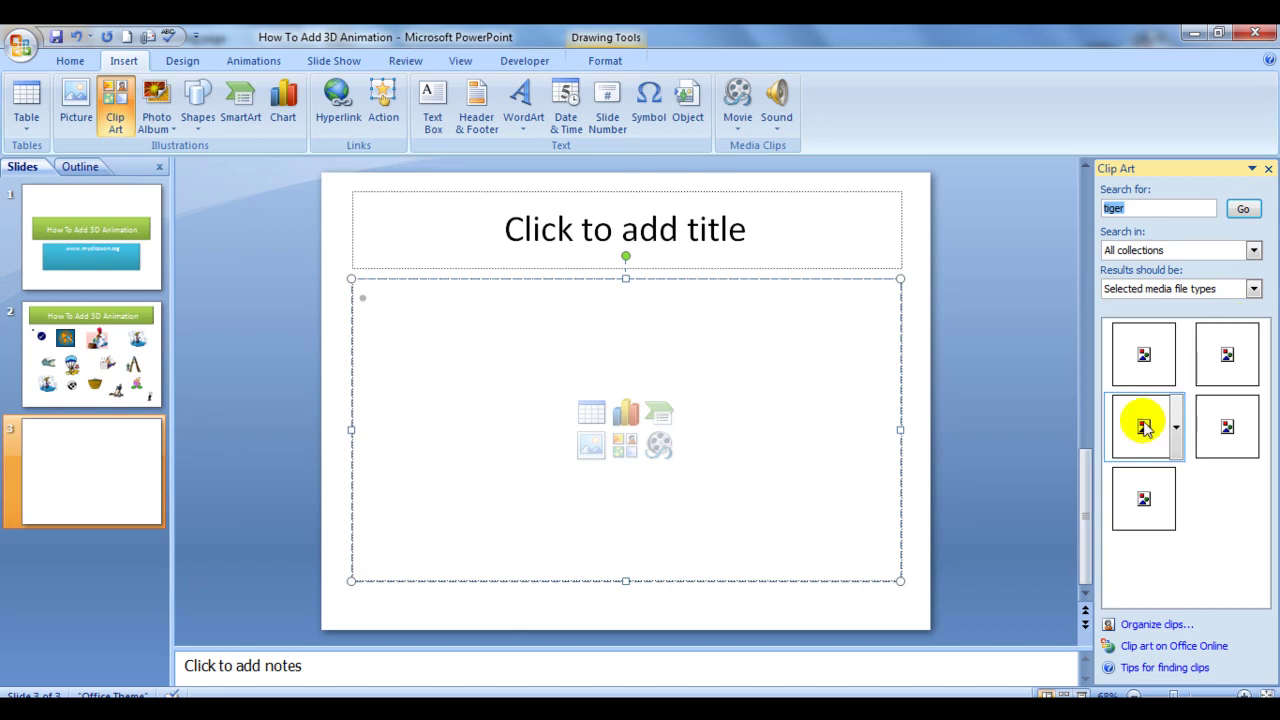
left_click(1254, 250)
left_click(1052, 315)
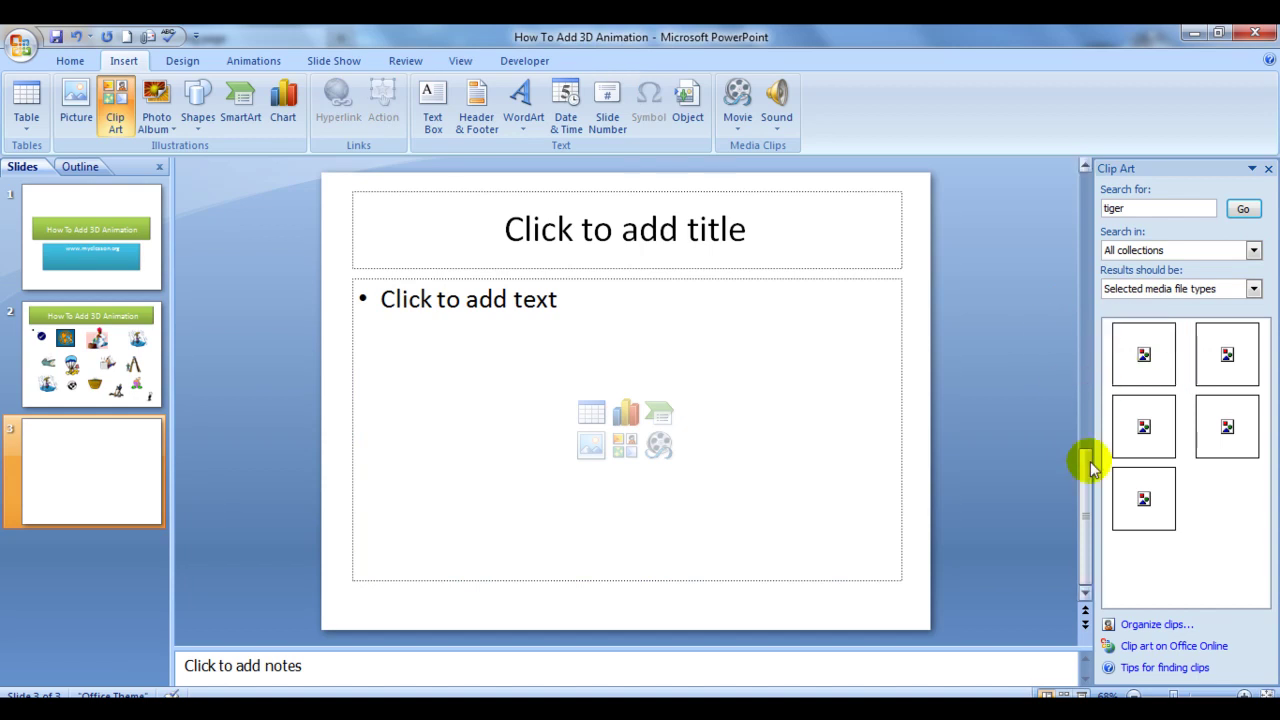
mouse_move(1143, 353)
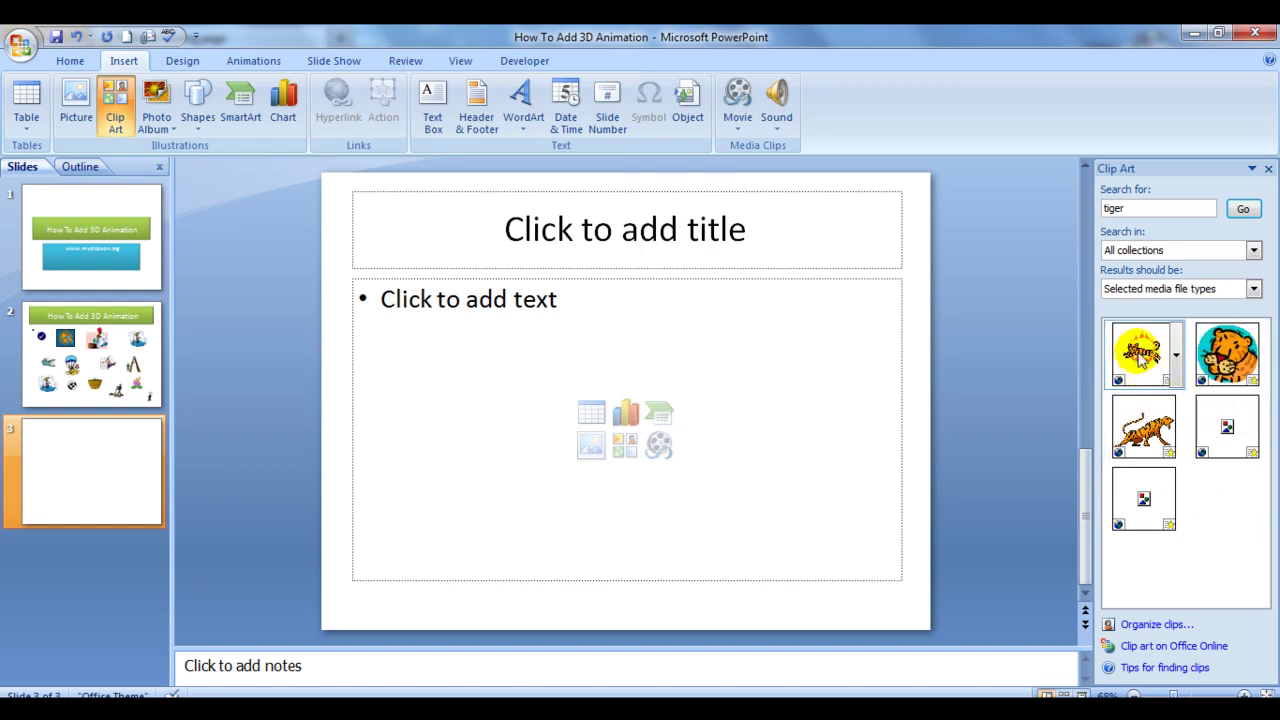
left_click(1138, 355)
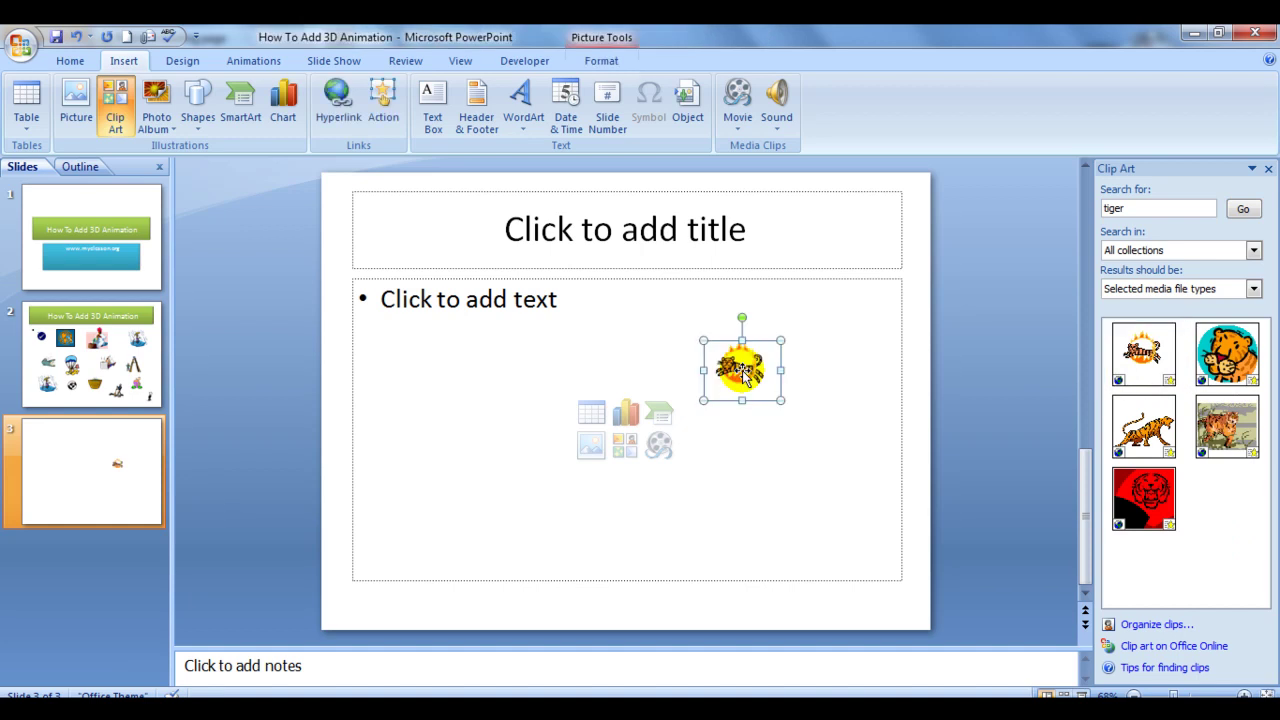
Step: Add the round tiger-face clip and place the walking striped tiger at slide 3's lower right
left_click(1232, 352)
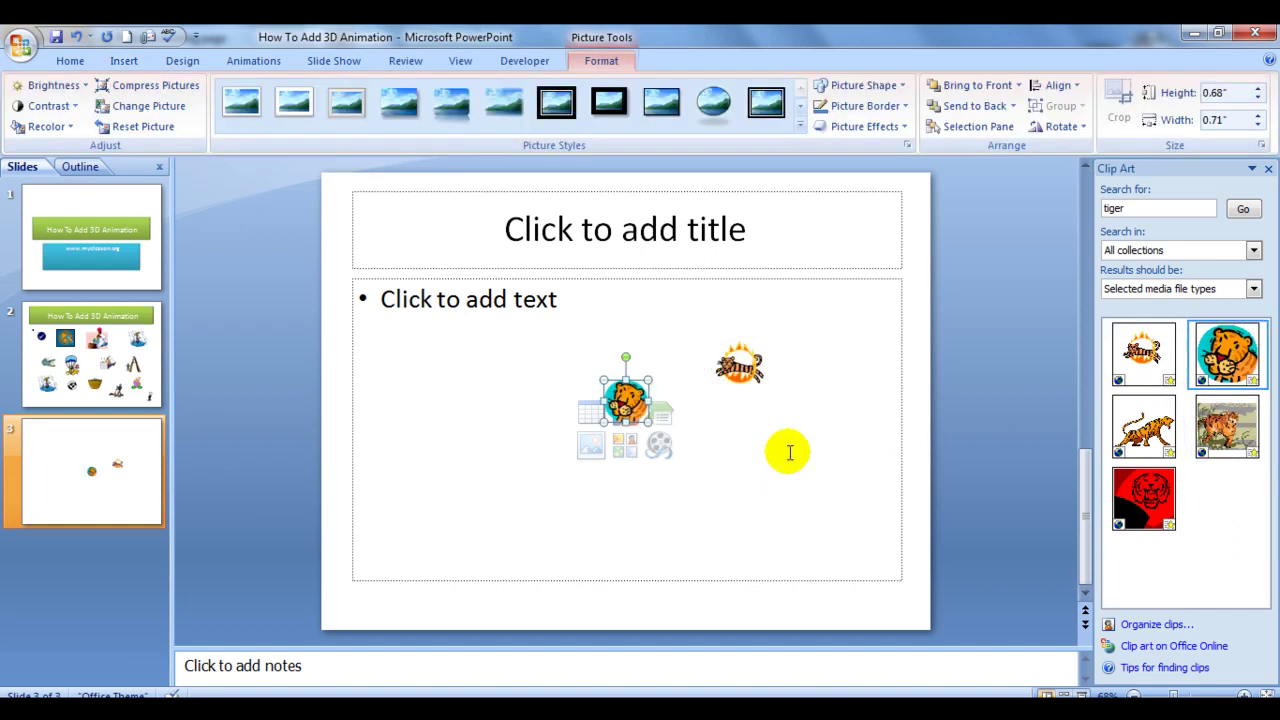
left_click(580, 309)
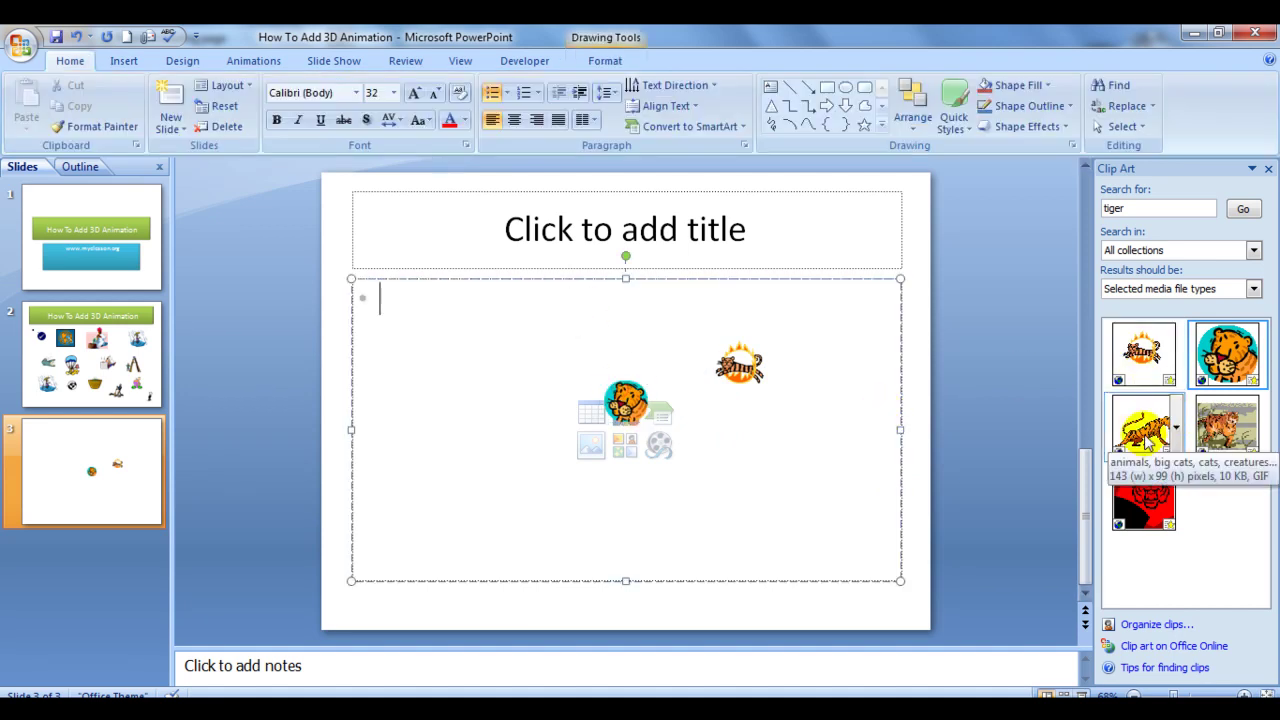
left_click(1146, 425)
mouse_move(1018, 424)
left_mouse_down()
mouse_move(774, 464)
mouse_move(677, 514)
left_mouse_up()
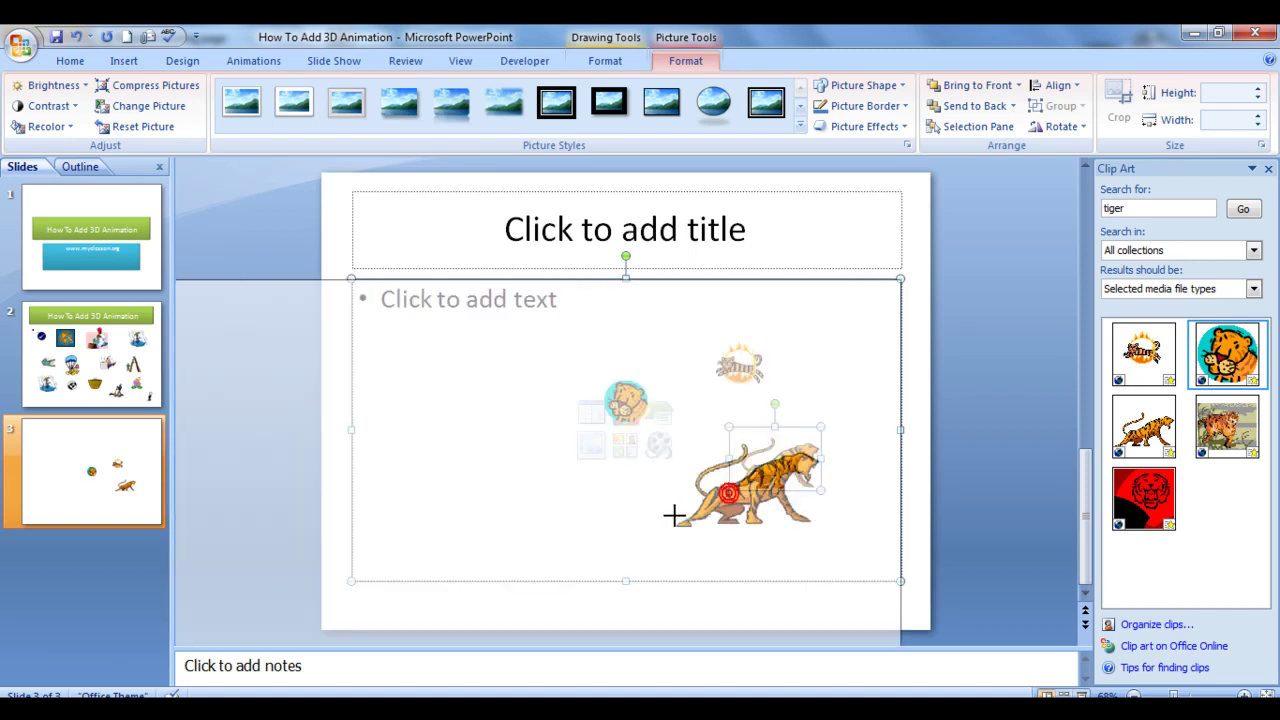
scroll(677, 514, "up", 2, "ctrl")
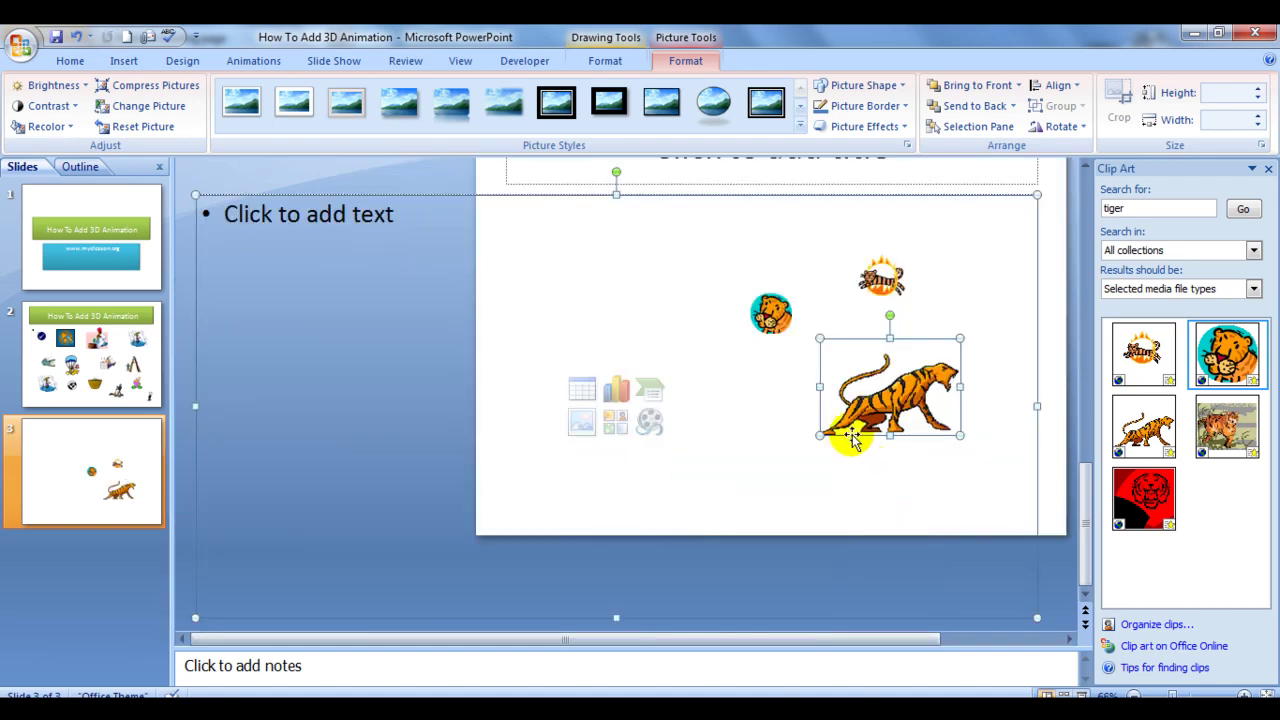
left_click(784, 448)
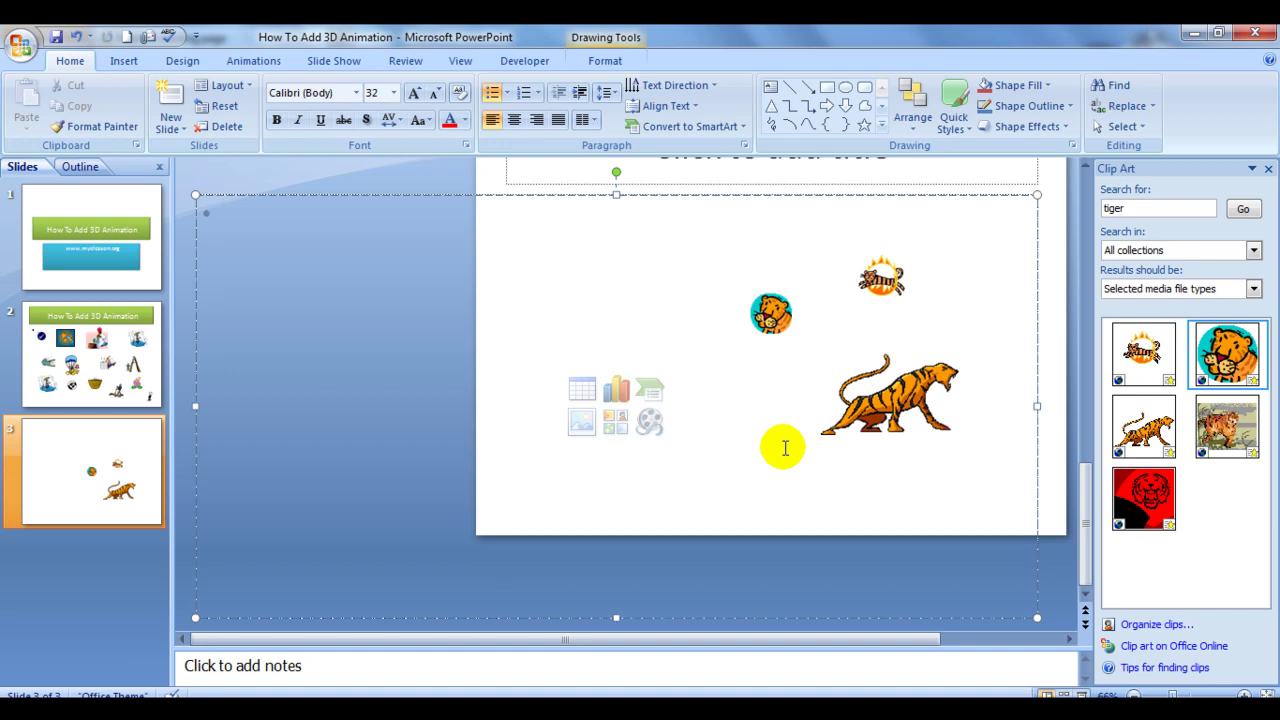
key("ctrl+z")
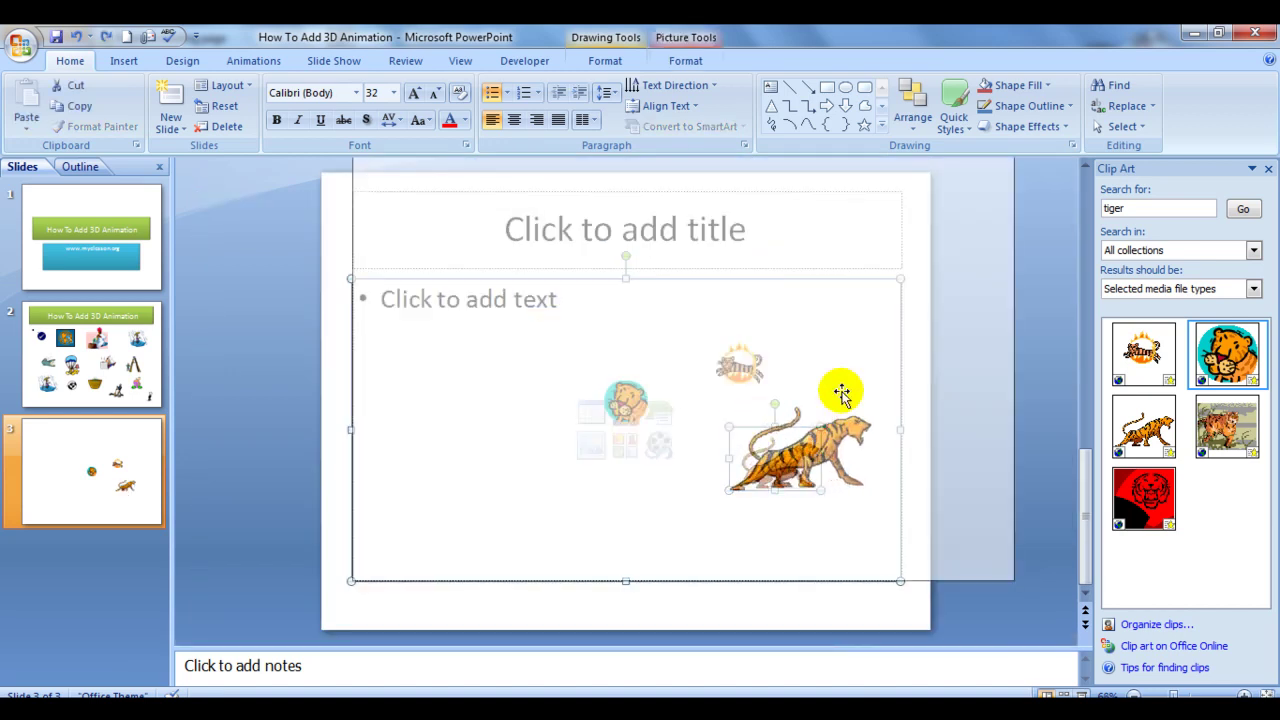
Step: Resize the walking tiger and try new positions for the fire-ring and round tiger clips
left_click_drag(820, 424, 837, 390)
left_click(748, 357)
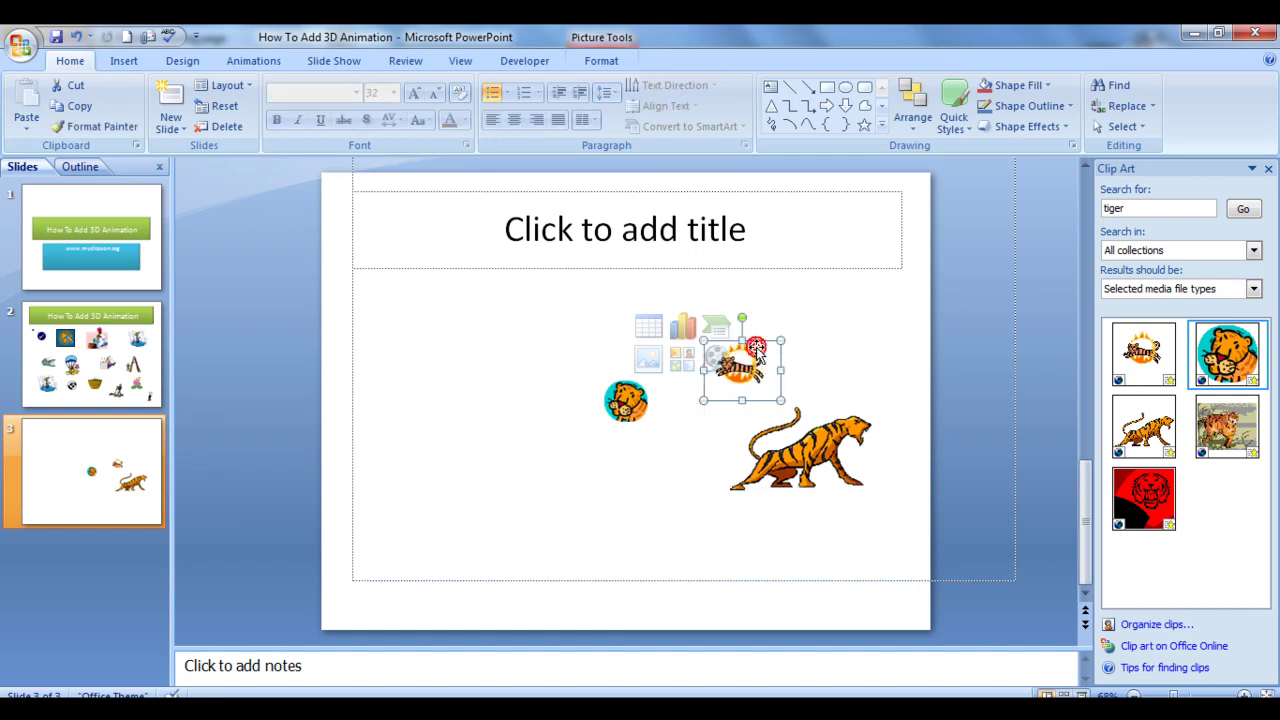
left_click_drag(757, 340, 801, 310)
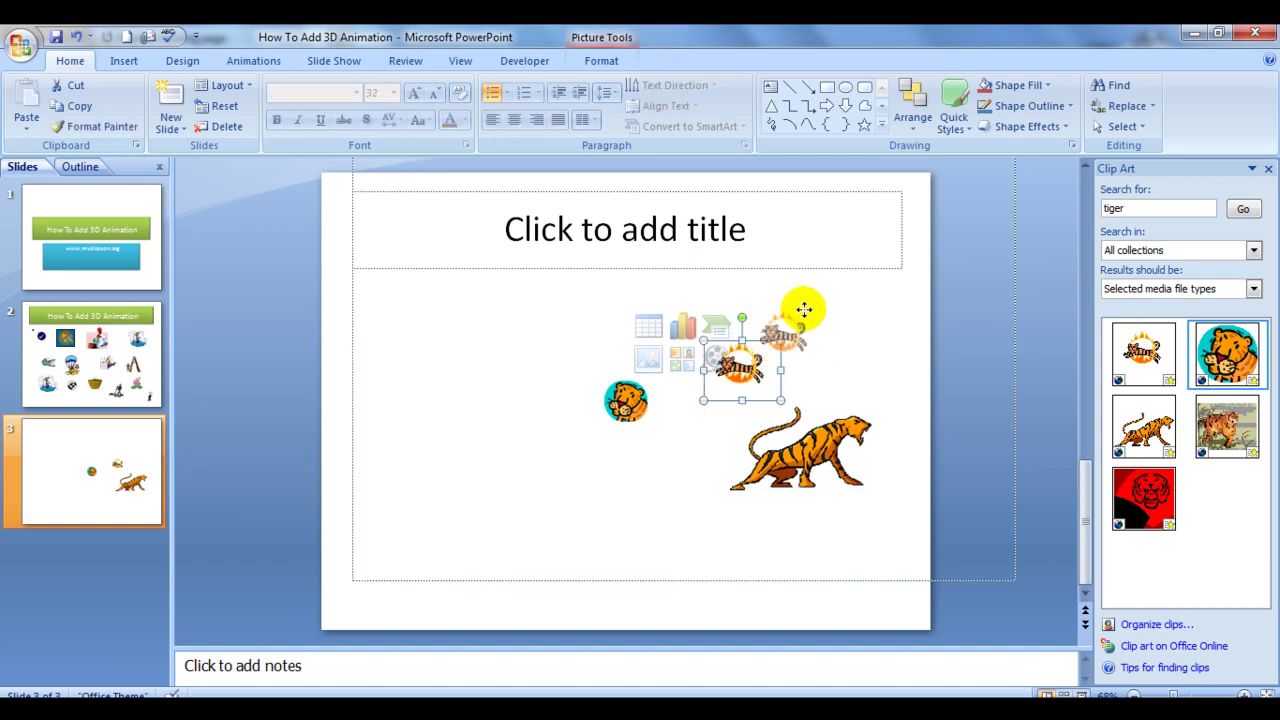
left_click(608, 404)
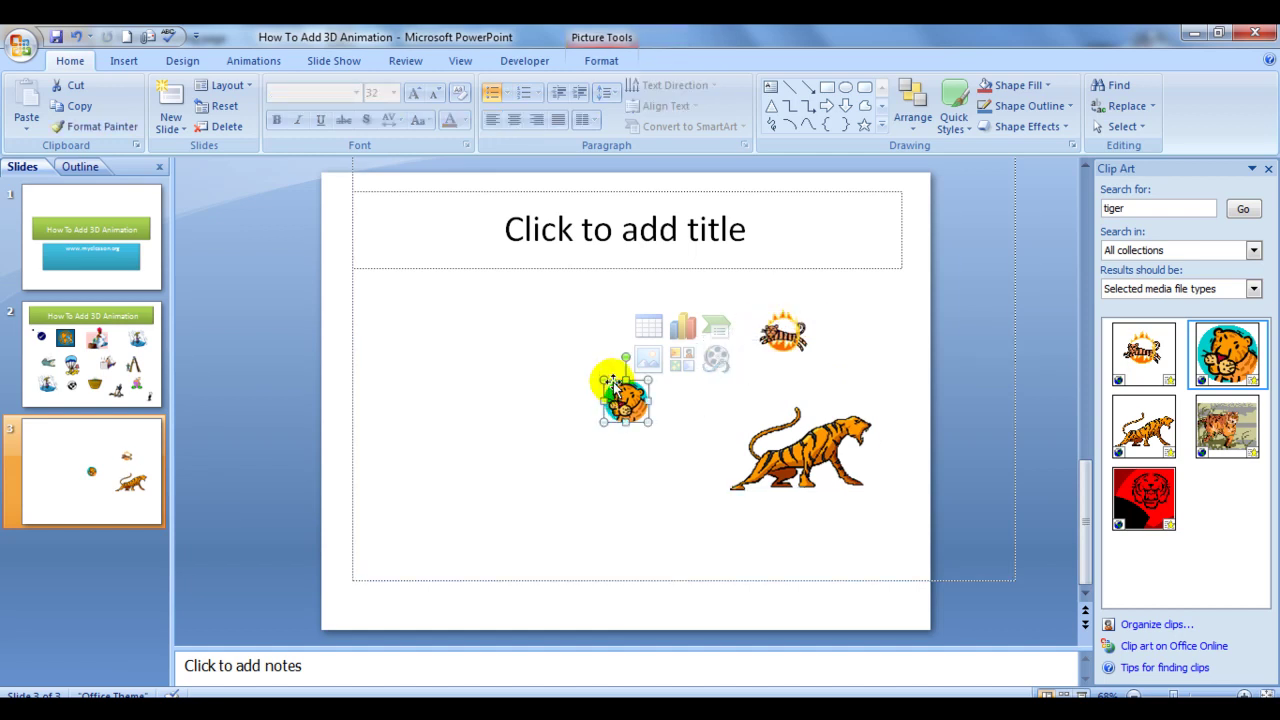
left_click_drag(613, 380, 433, 492)
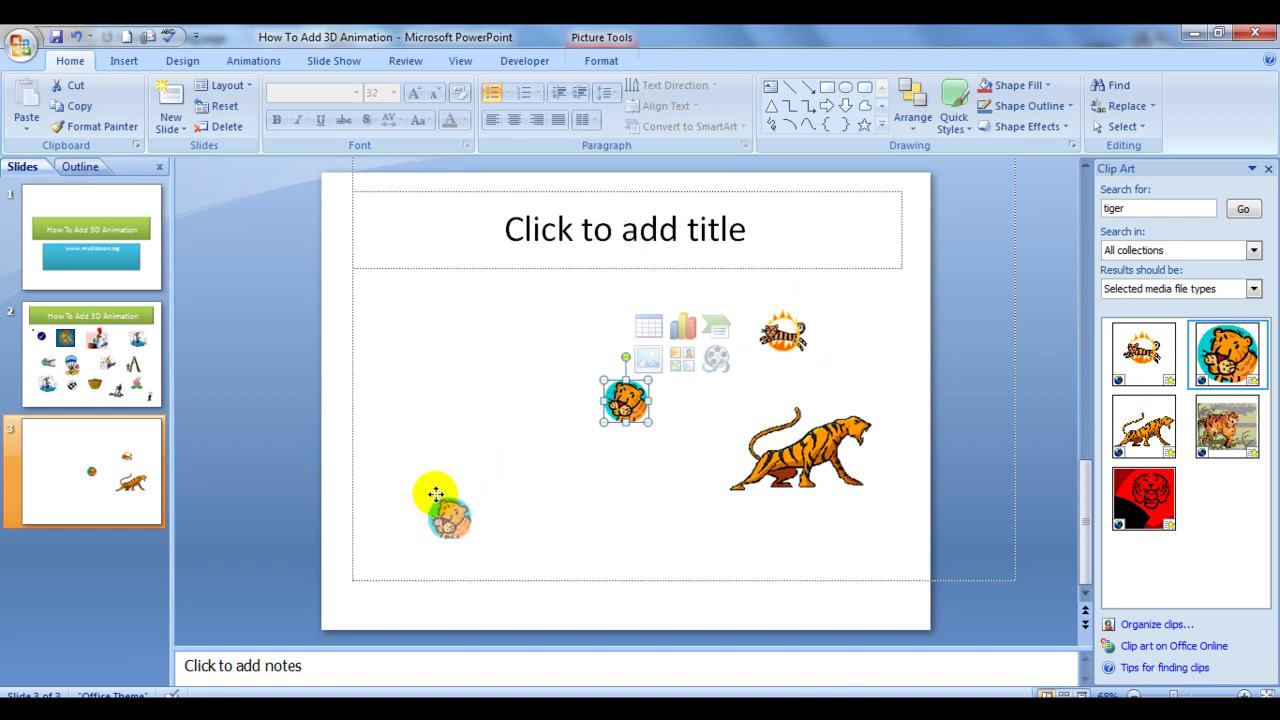
left_click(617, 481)
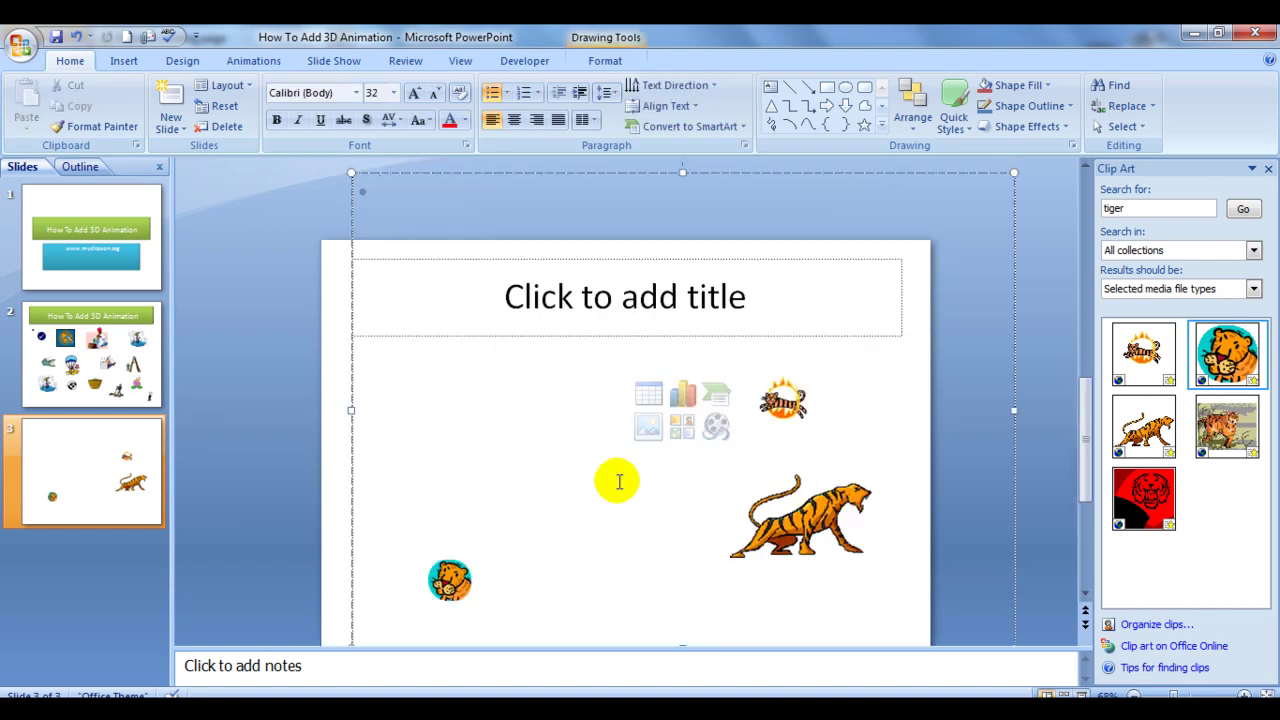
Step: Undo the unwanted moves and place the round tiger-face clip alone on the left
key("ctrl+z")
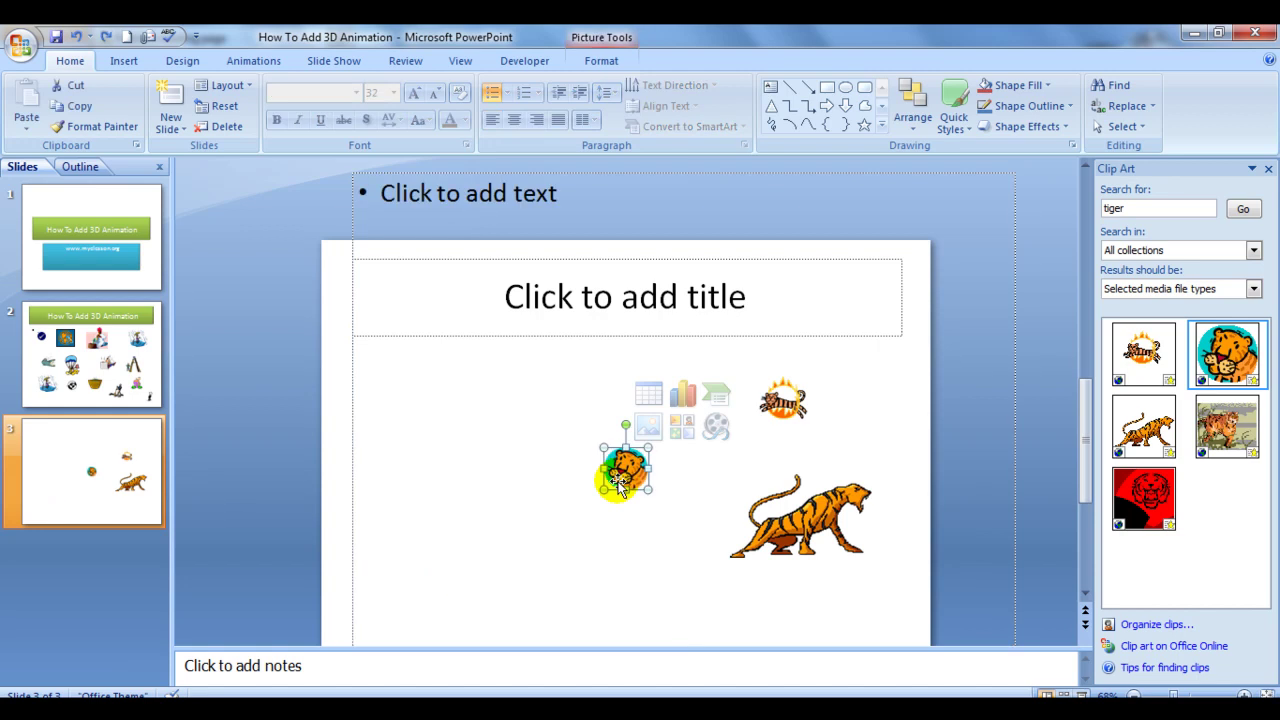
key("ctrl+z")
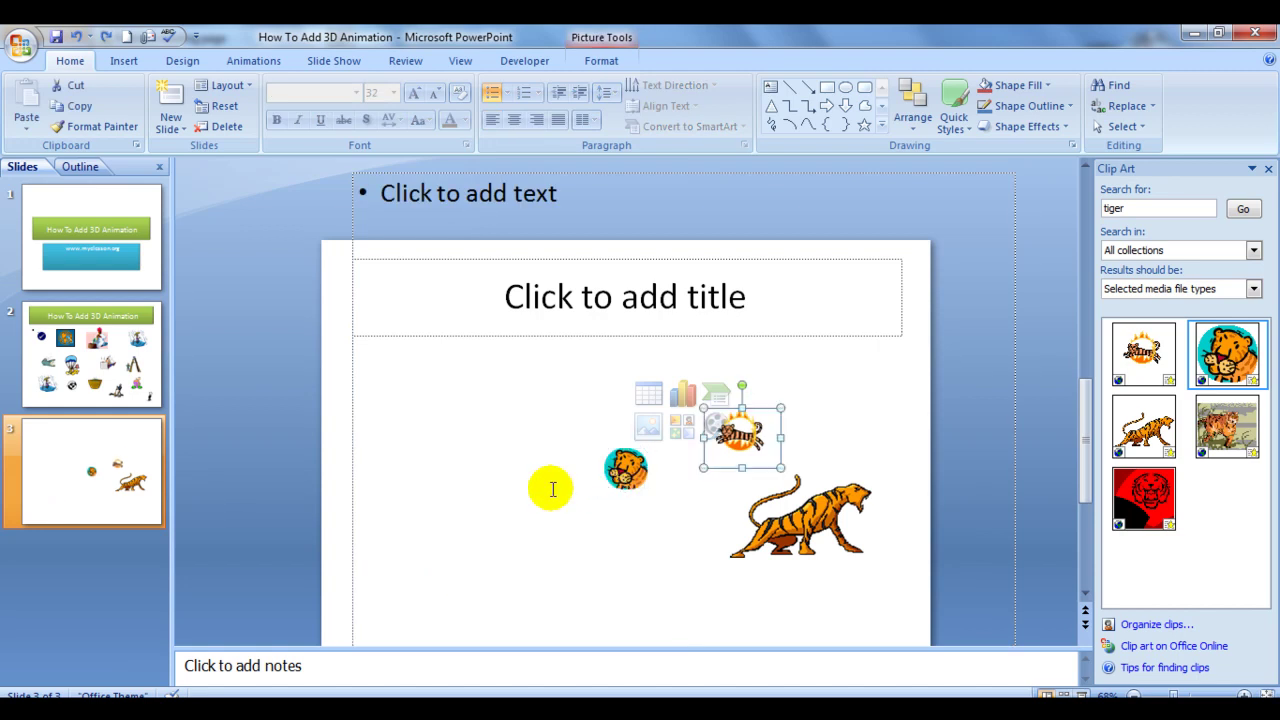
key("ctrl+z")
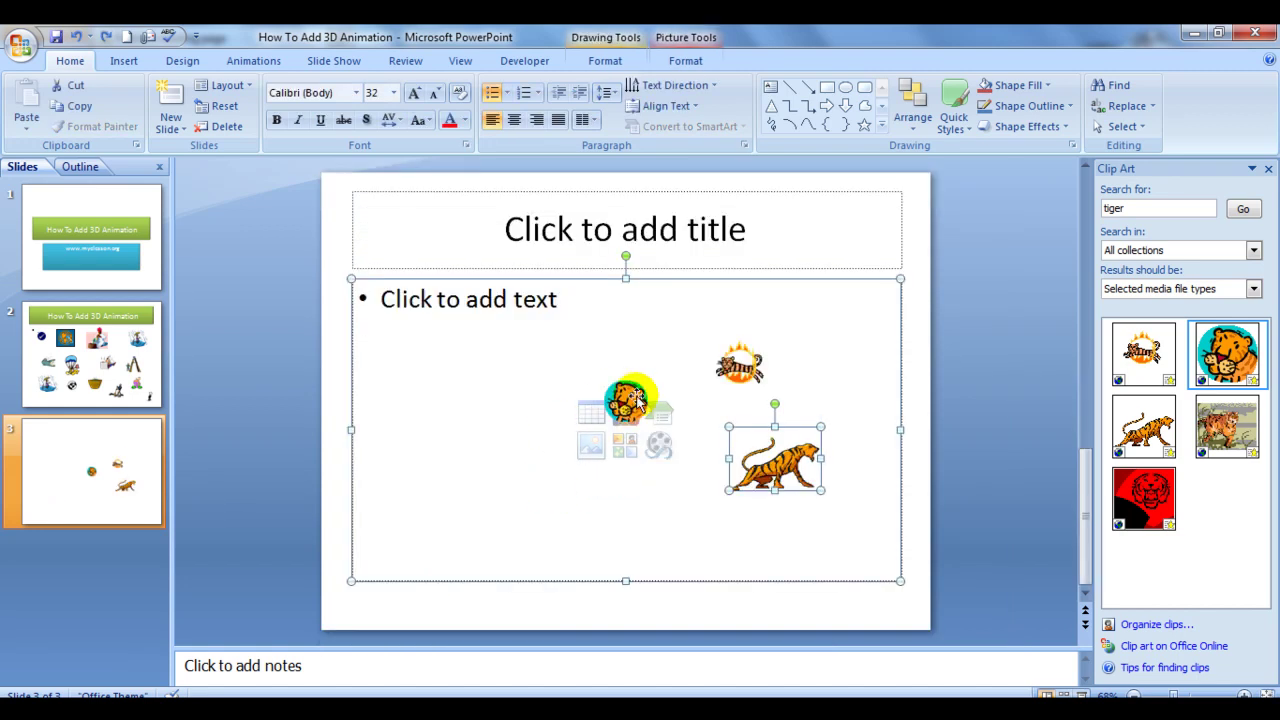
left_click_drag(628, 397, 462, 358)
left_click(447, 482)
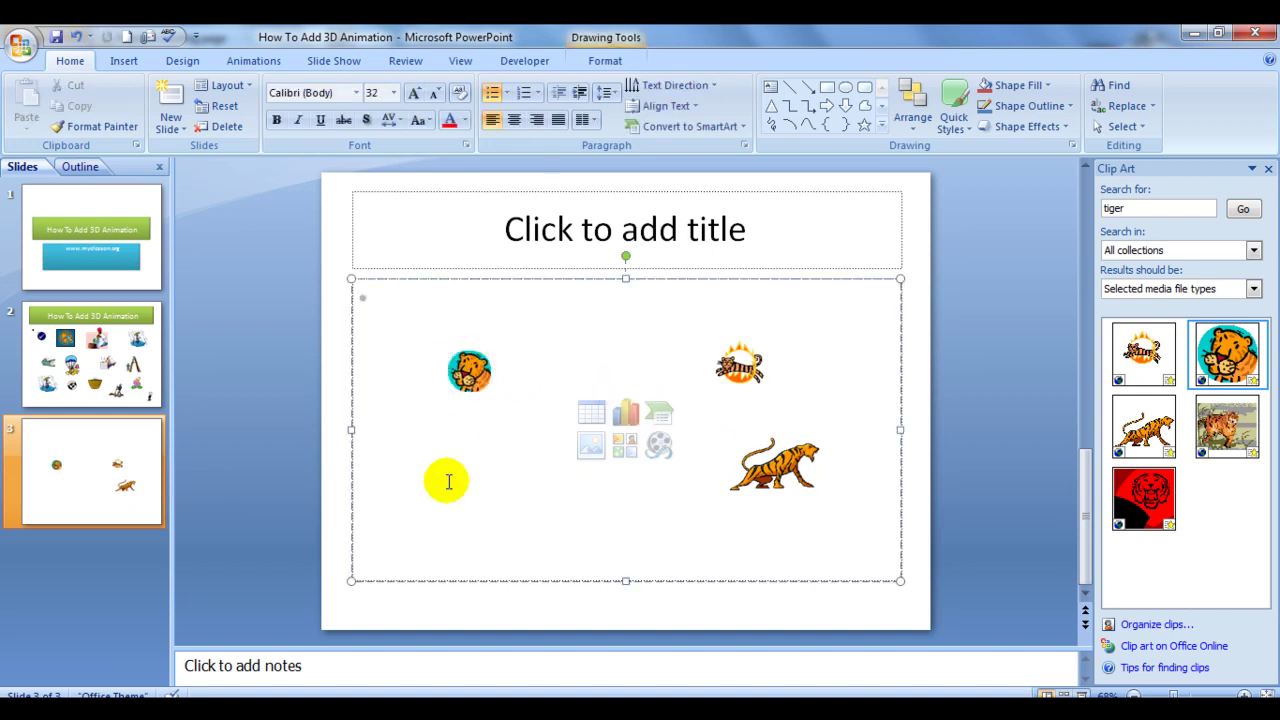
Step: Search clip art for shark and place the shark rider clip at slide 3's upper right
left_click(1137, 204)
key("BackSpace")
key("BackSpace")
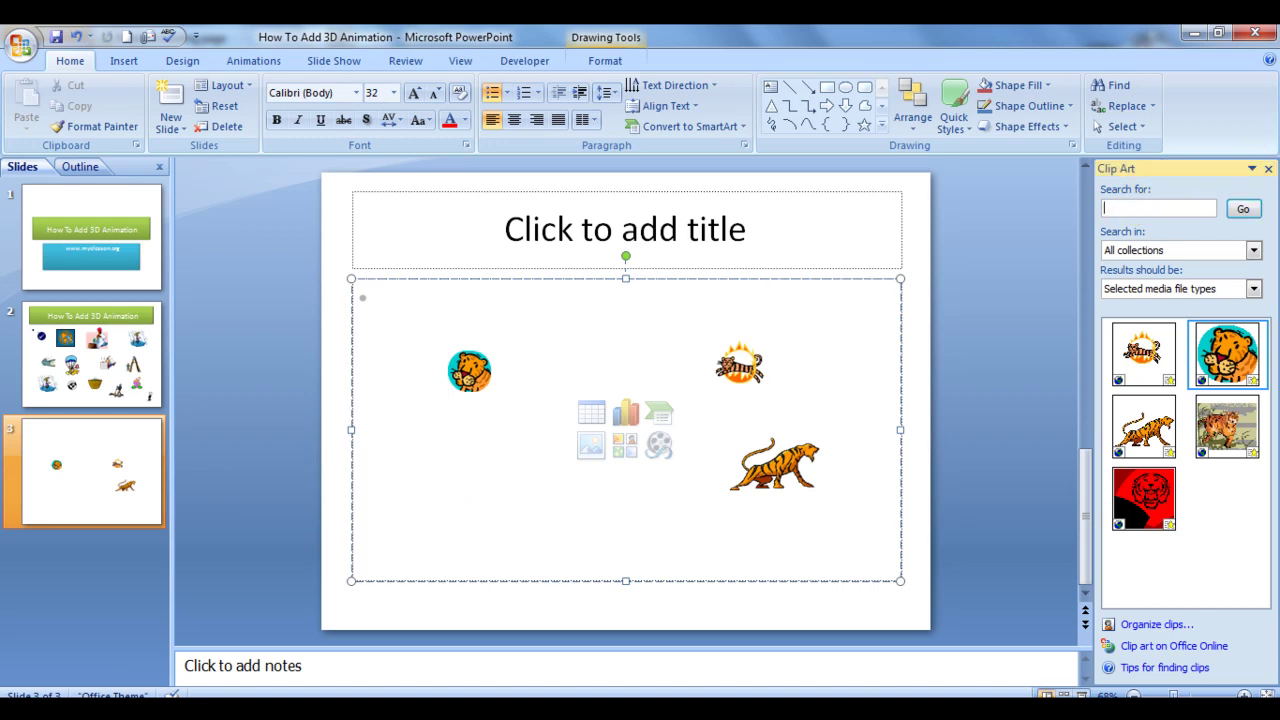
type("shark")
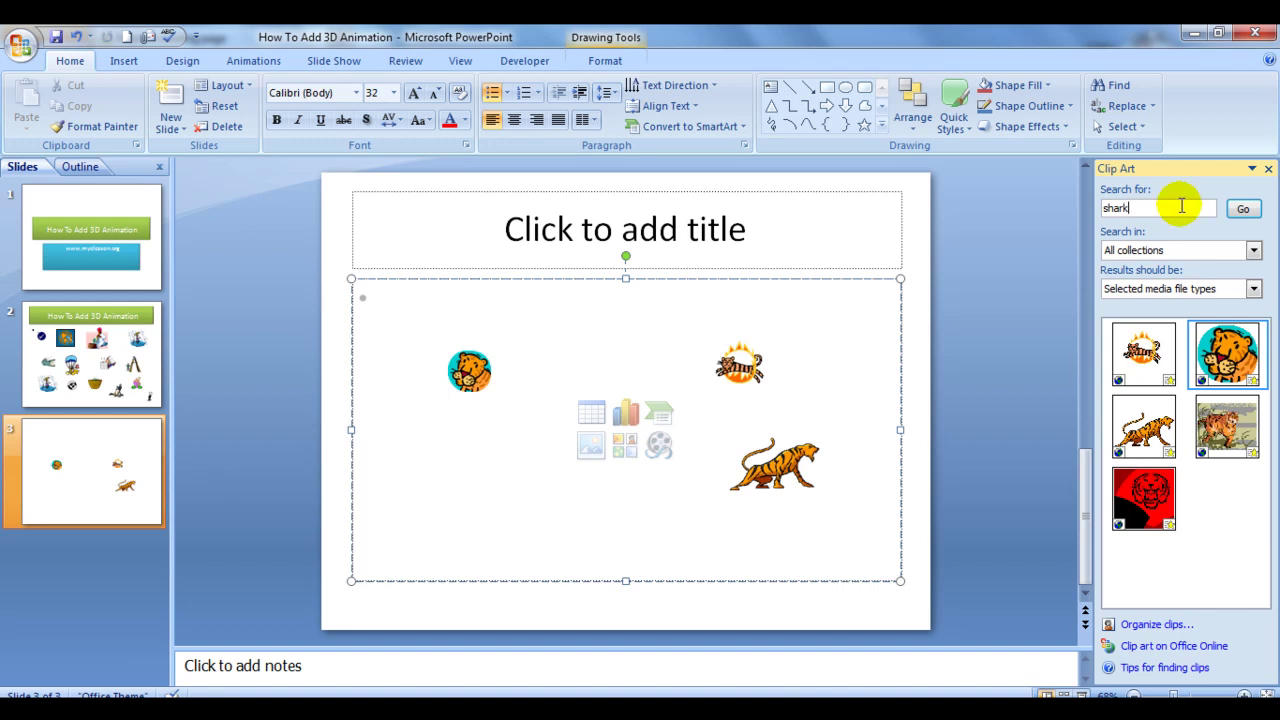
left_click(1243, 209)
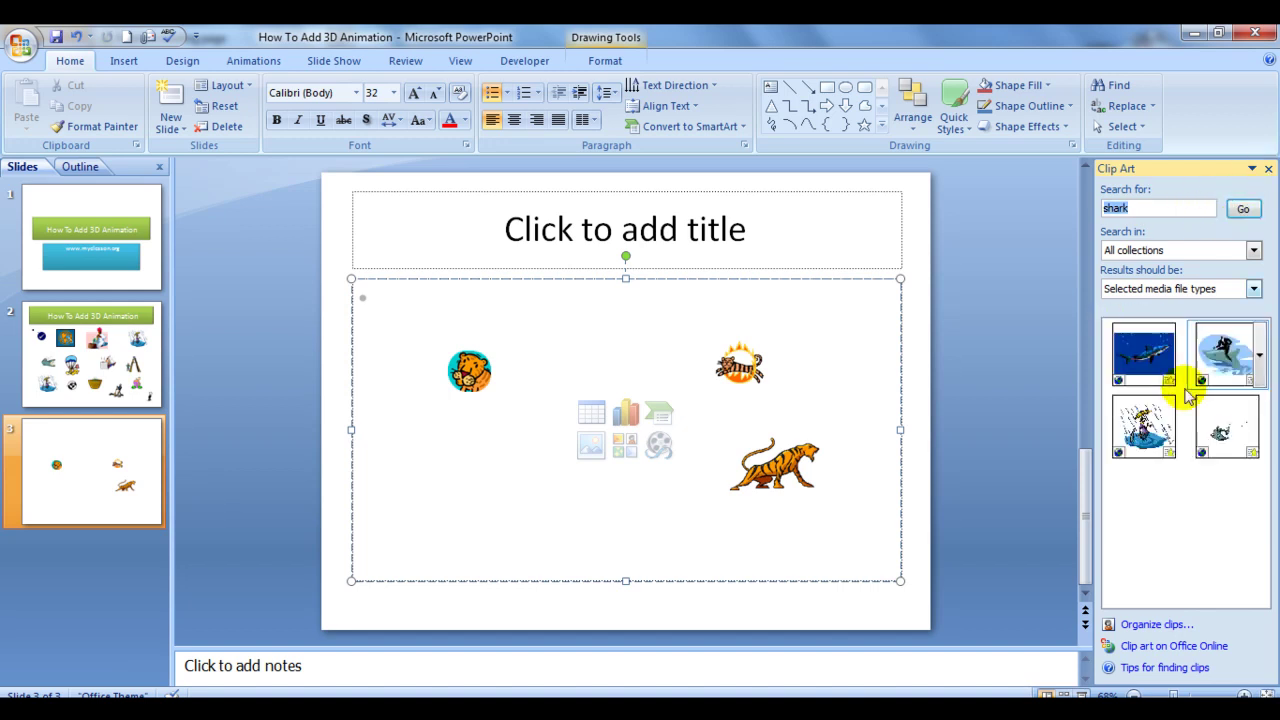
left_click_drag(1240, 385, 818, 332)
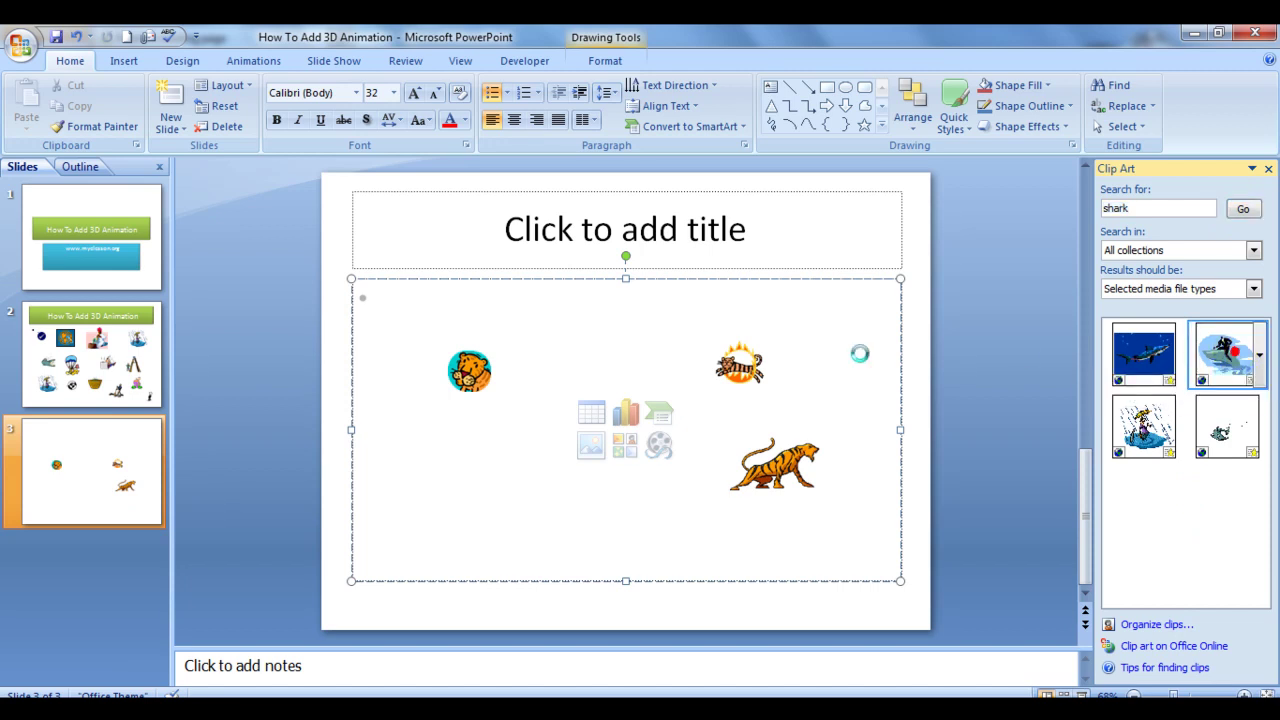
left_click(826, 390)
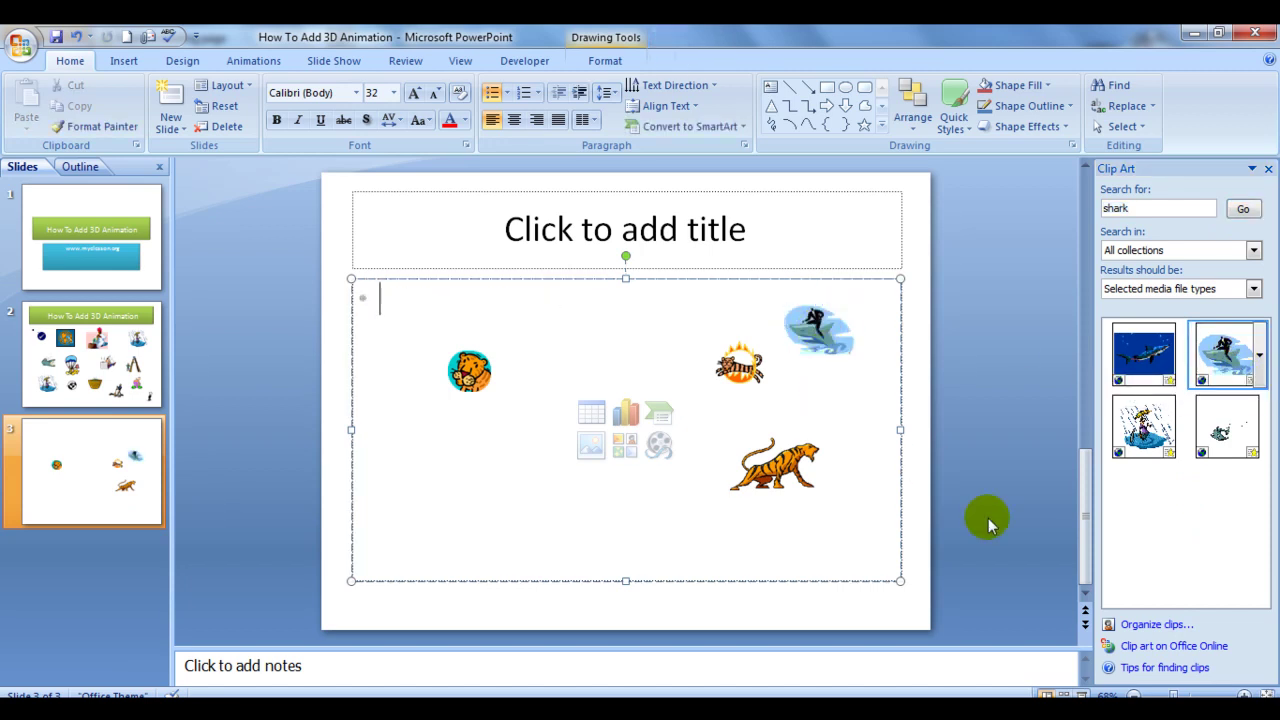
left_click(775, 544)
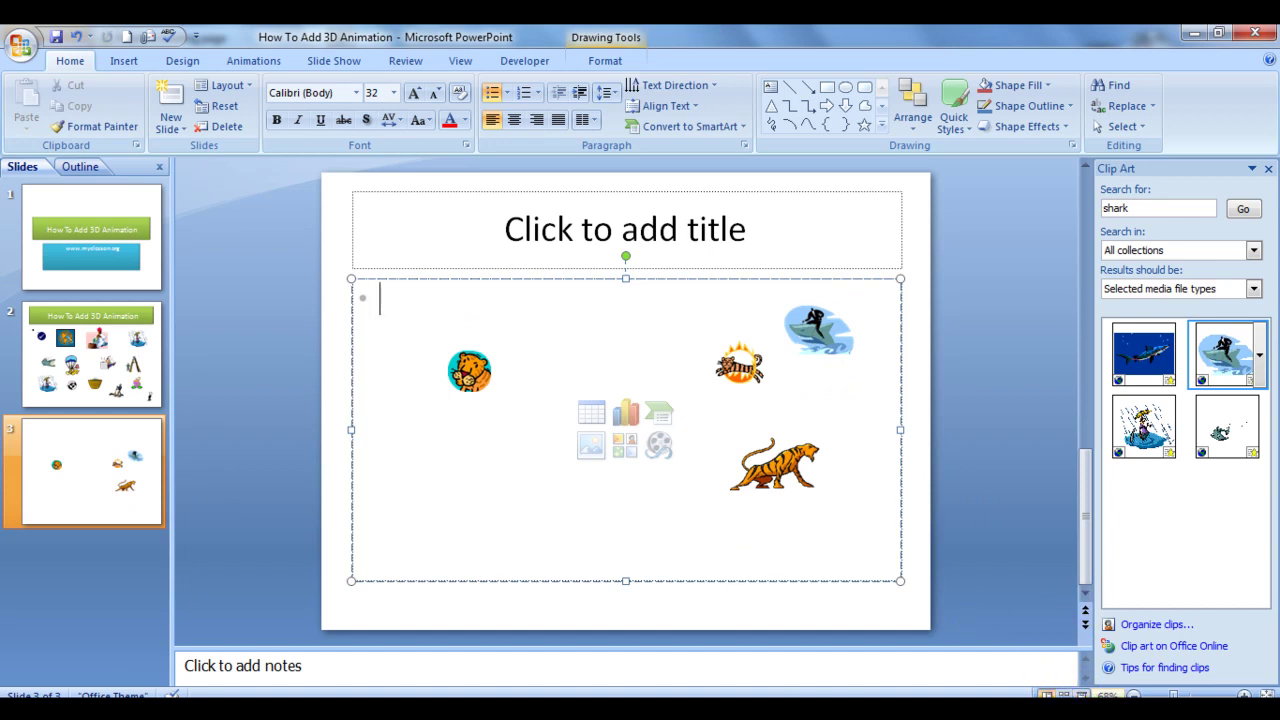
left_click(1082, 694)
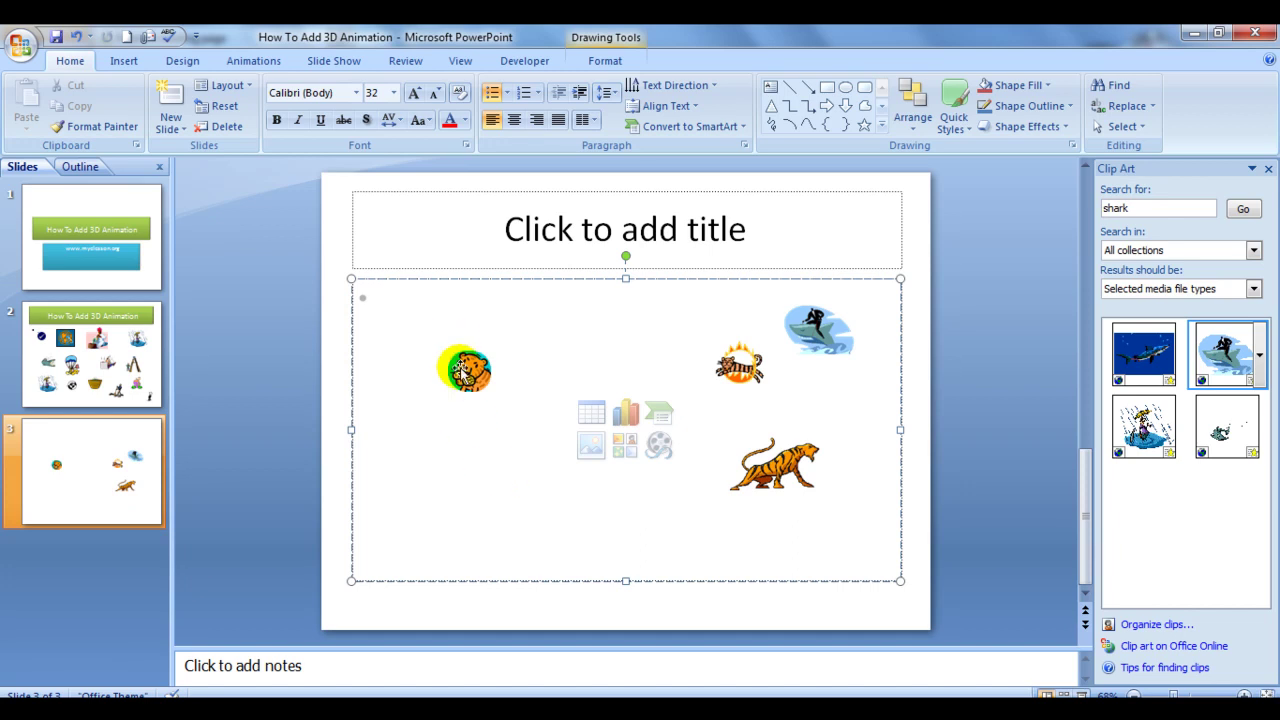
Step: Apply the Simple Frame, Black picture style to the round tiger-face clip
left_click(463, 370)
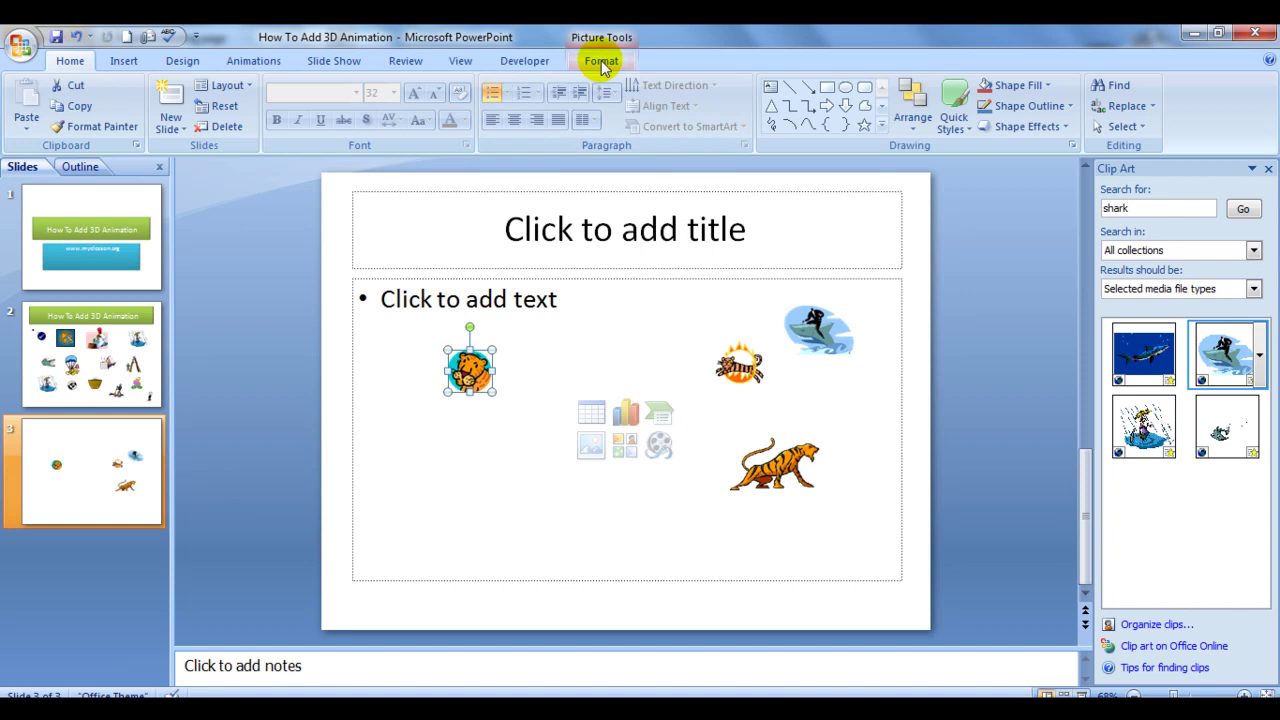
left_click(600, 60)
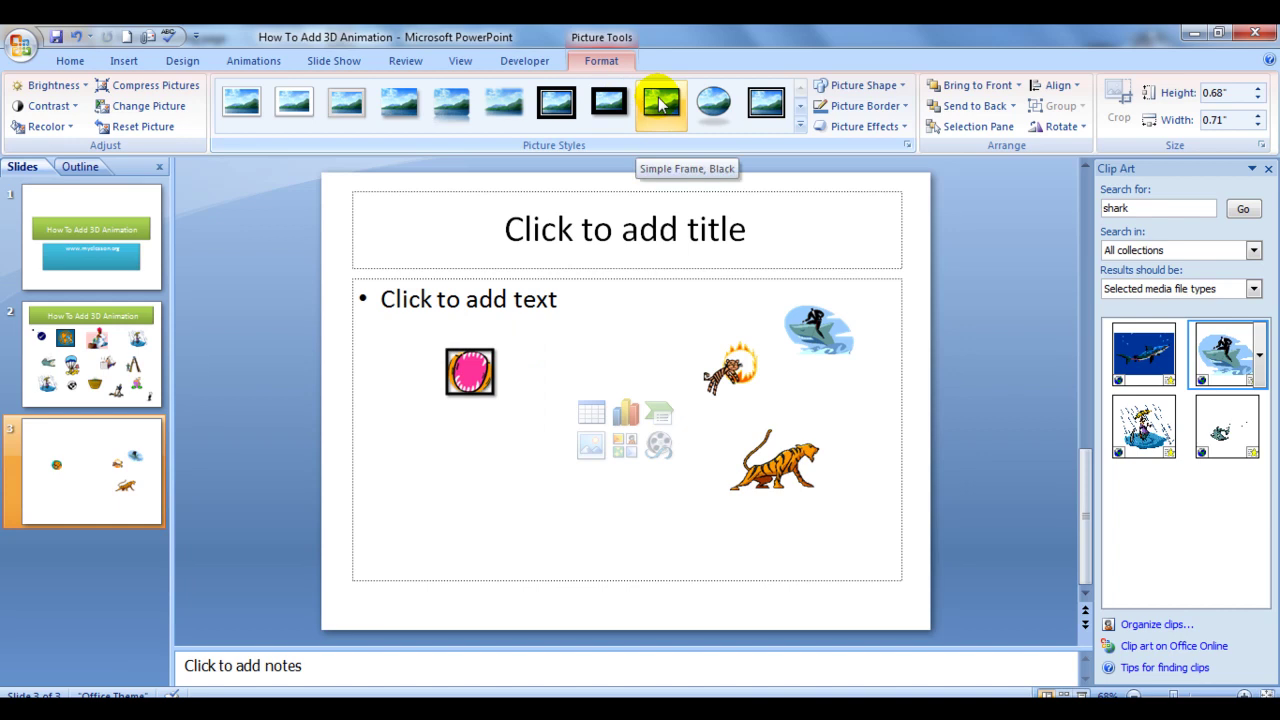
left_click(660, 104)
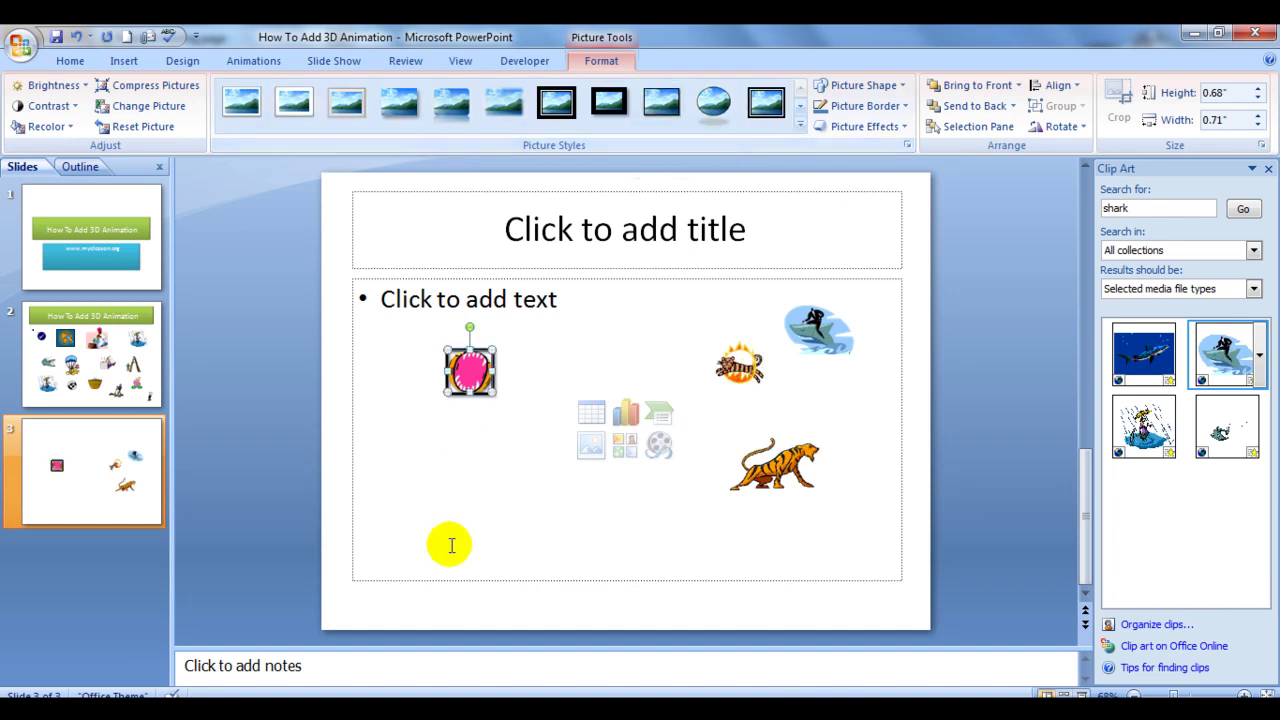
left_click(482, 452)
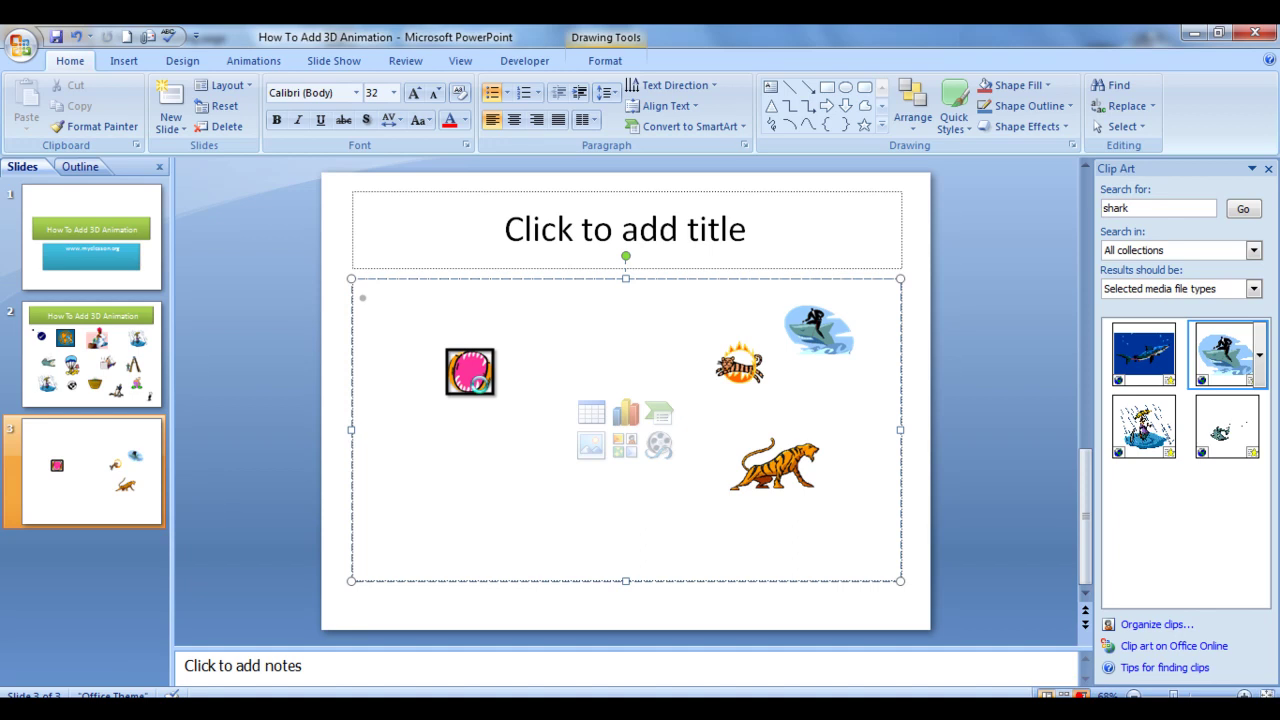
Step: Preview slide 3's animated clips in a slide show, then return to slide 1
left_click(1080, 694)
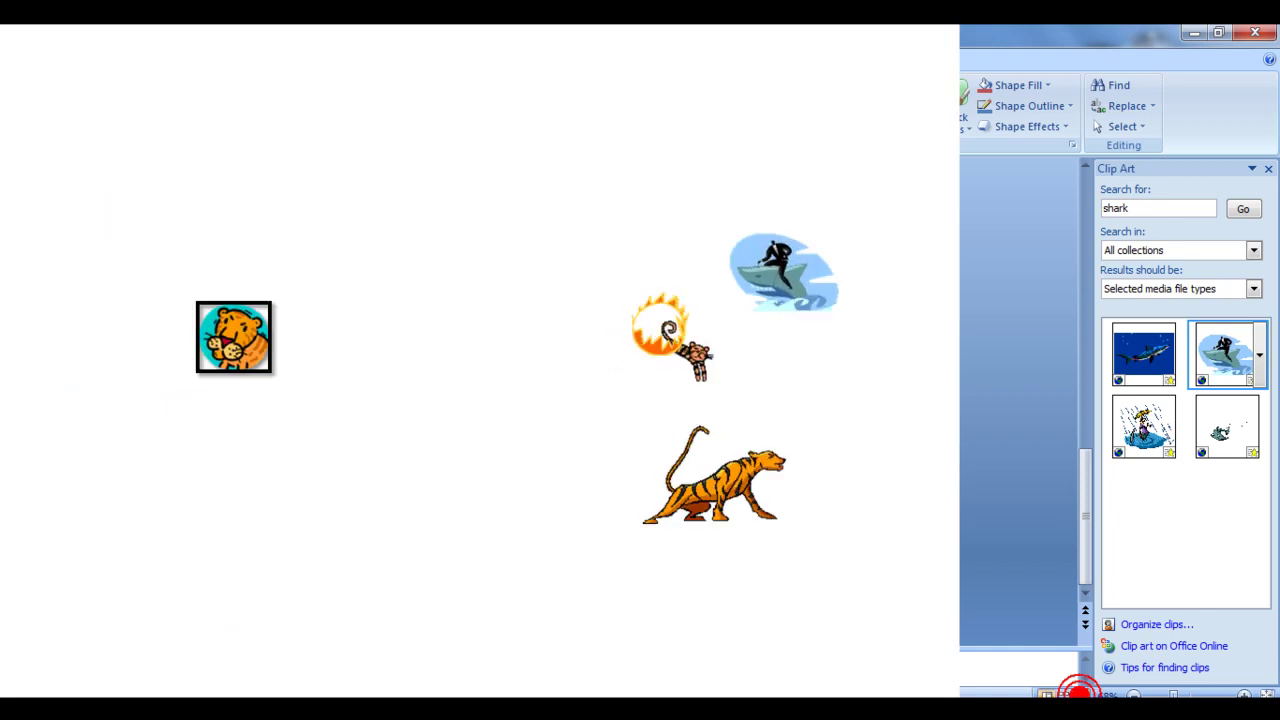
key("Escape")
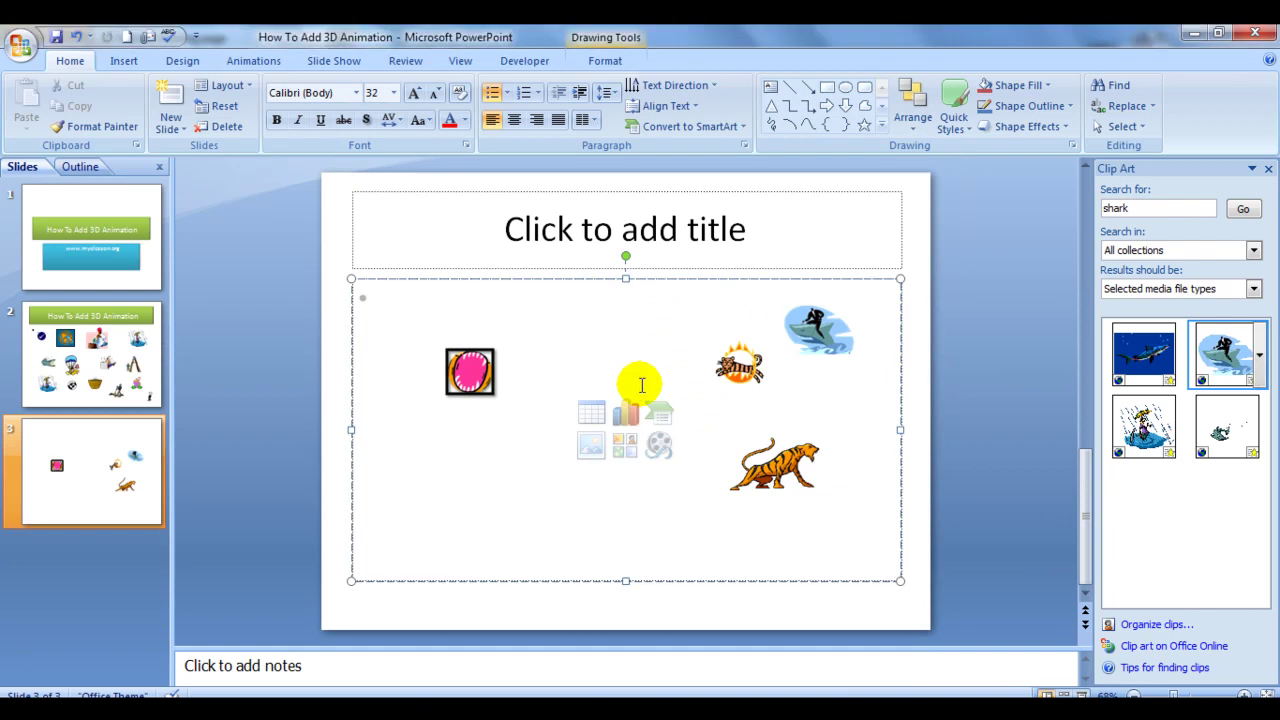
left_click(505, 424)
left_click(469, 468)
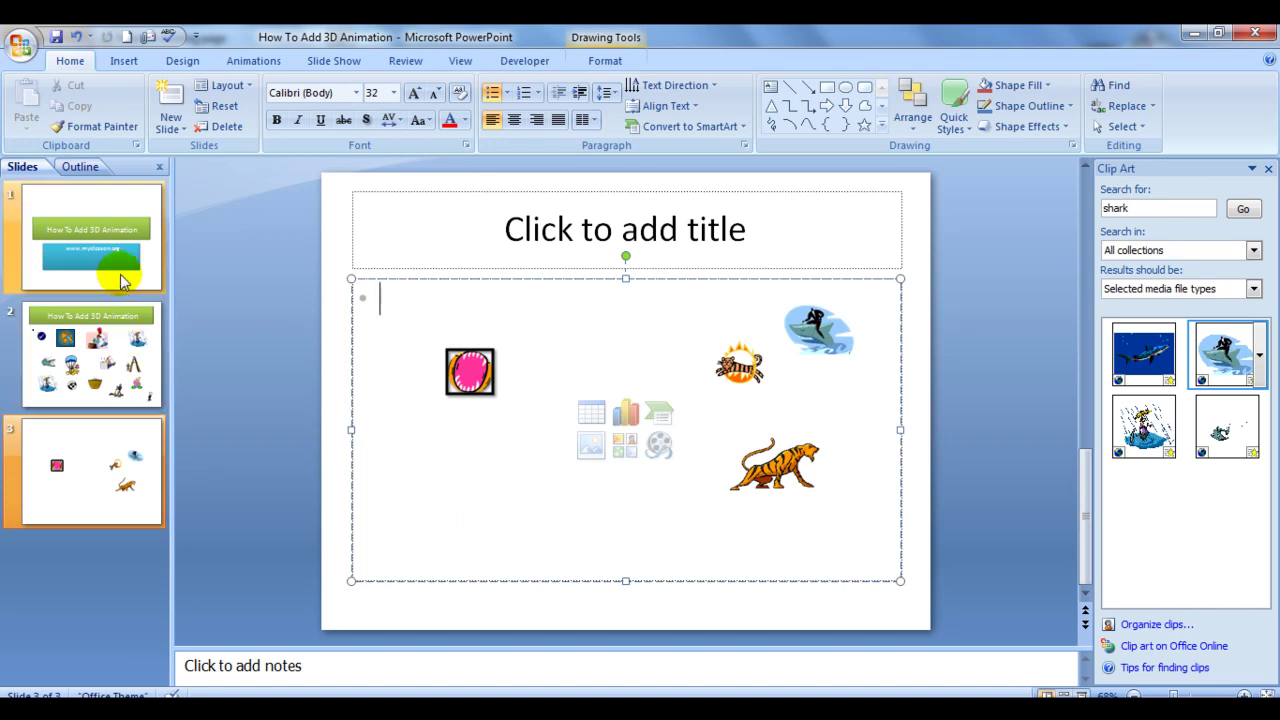
left_click(133, 262)
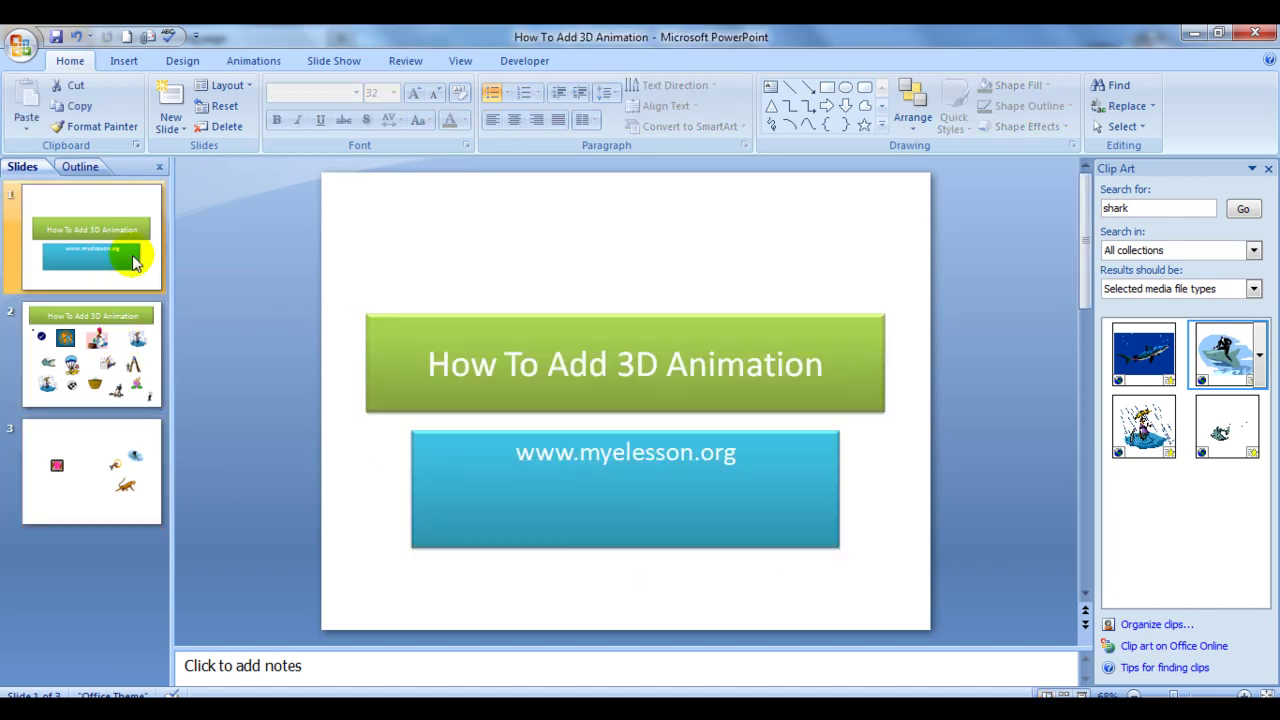